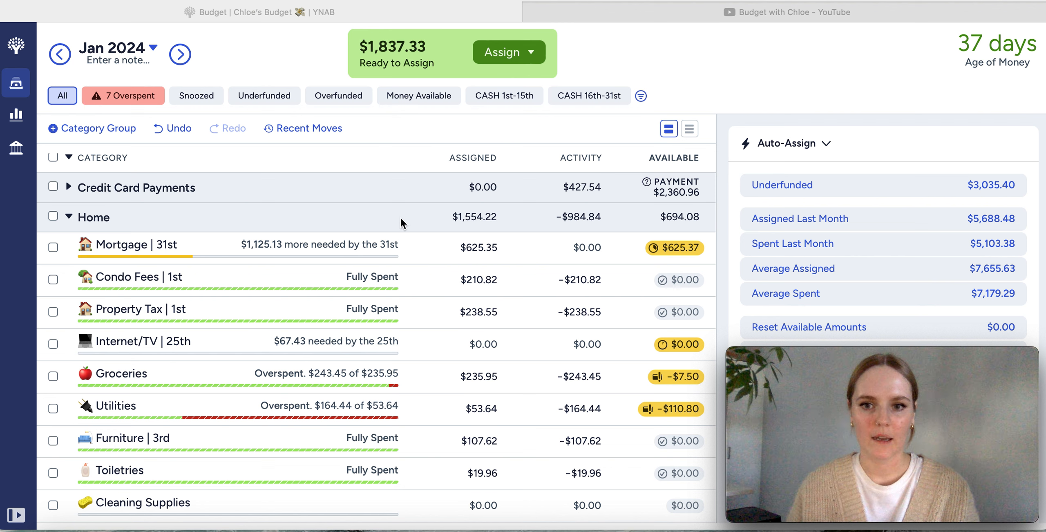
# Filter the January 2024 budget to overspent categories and assign $25 to Gambling
pyautogui.click(123, 99)
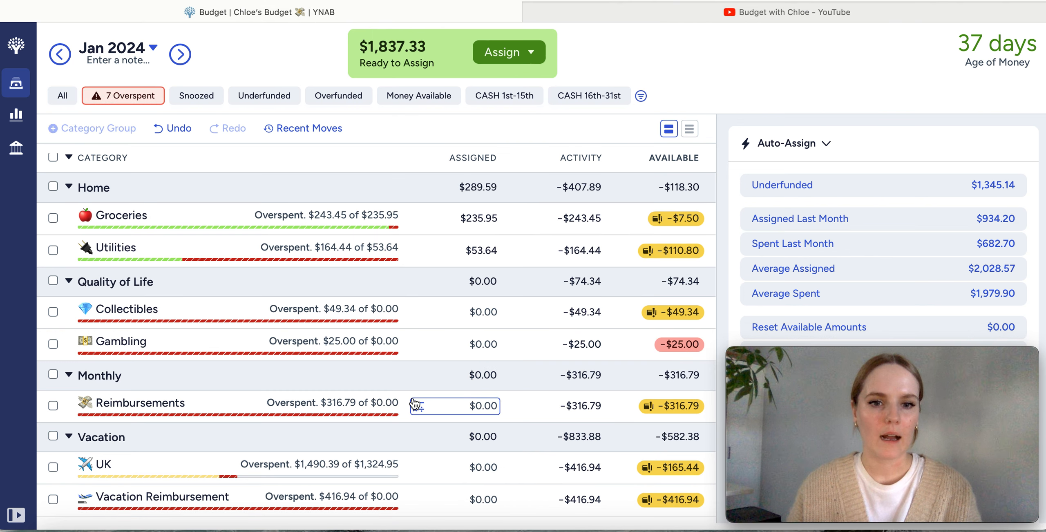
pyautogui.scroll(-1, 415, 404)
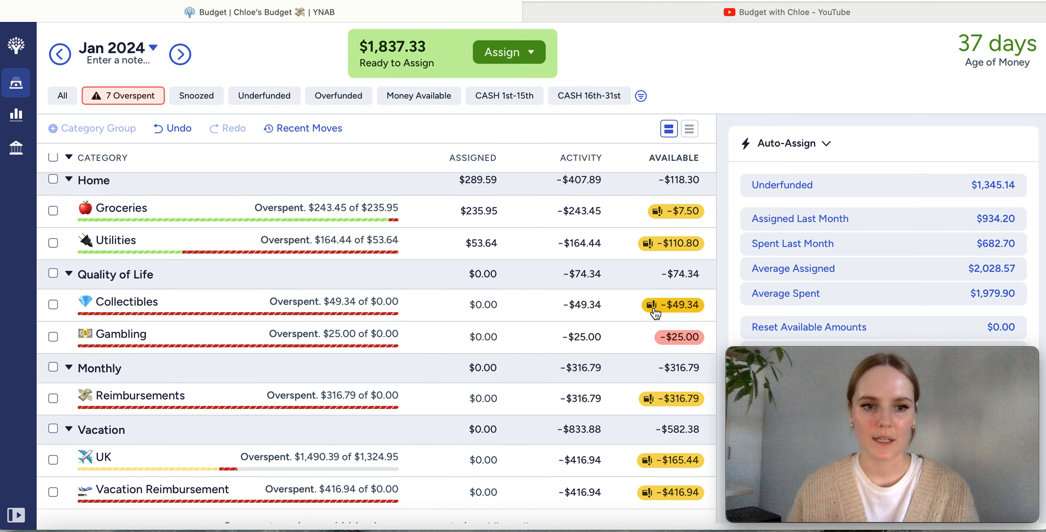
pyautogui.scroll(-2, 655, 311)
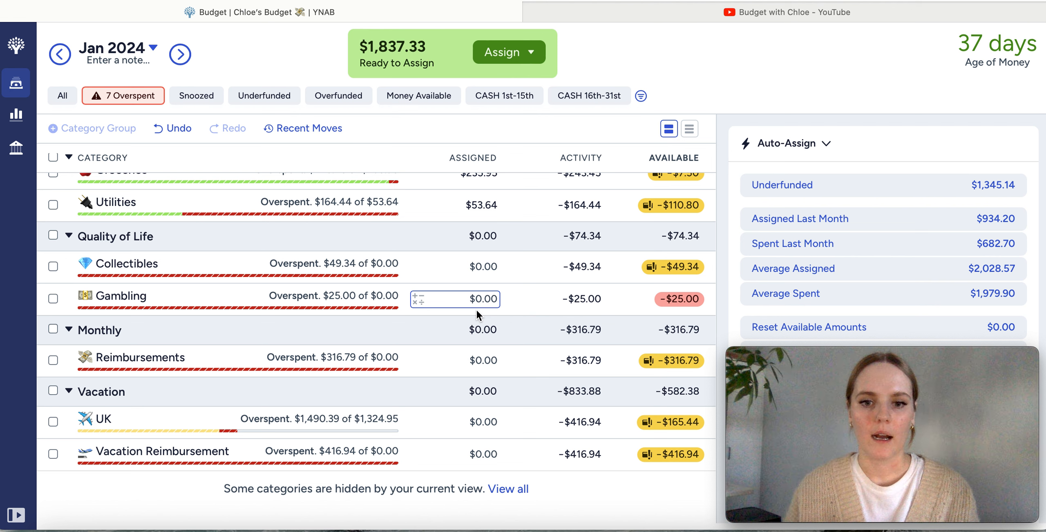
pyautogui.click(486, 301)
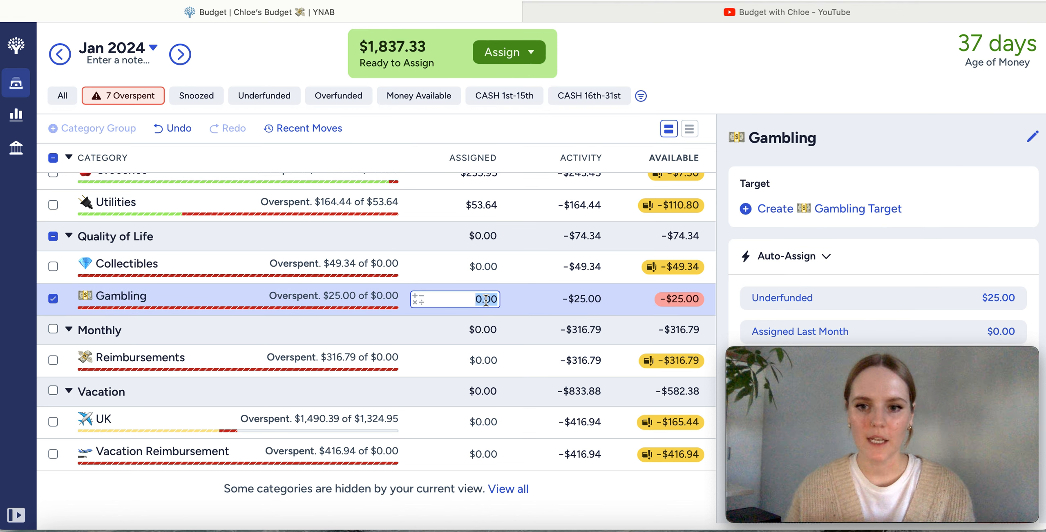
pyautogui.write('25')
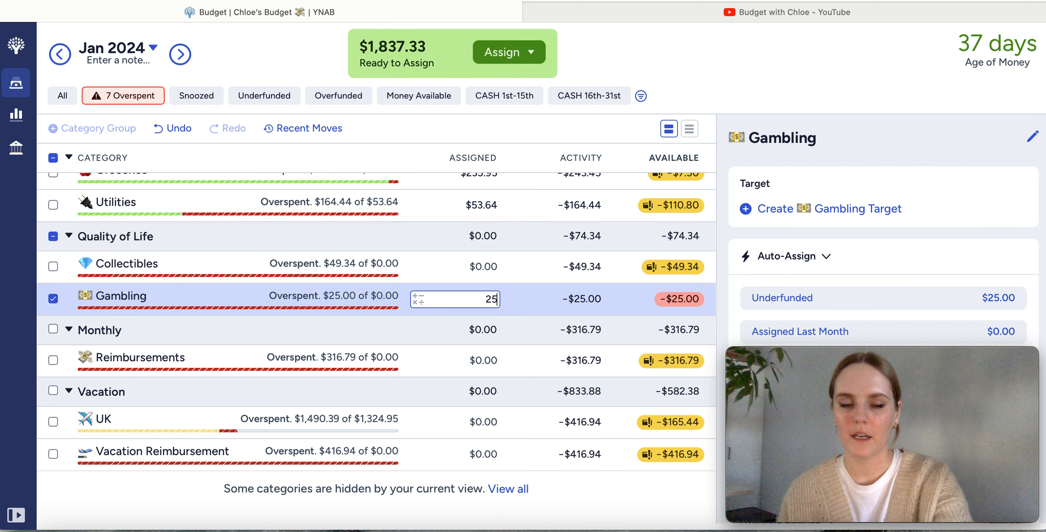
pyautogui.press('Return')
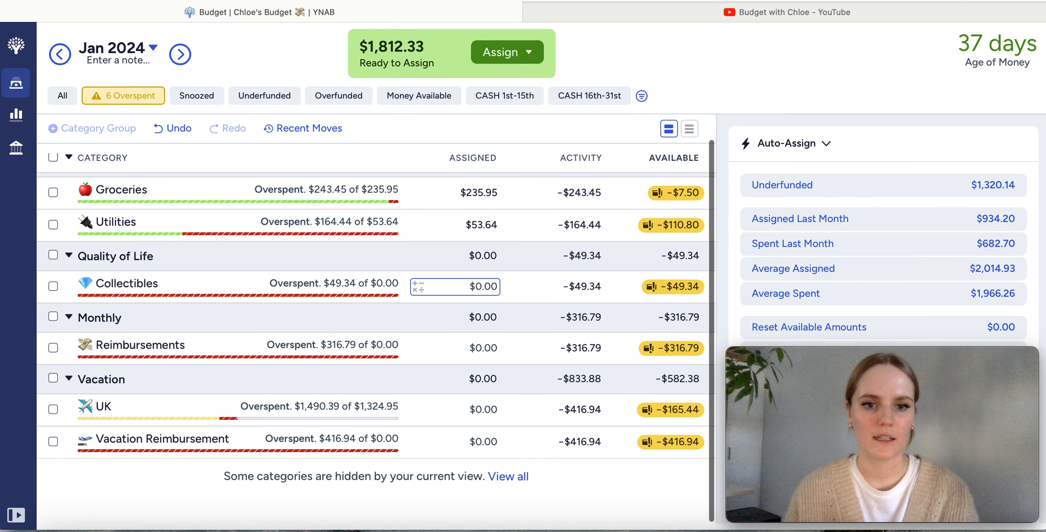
pyautogui.scroll(1, 397, 373)
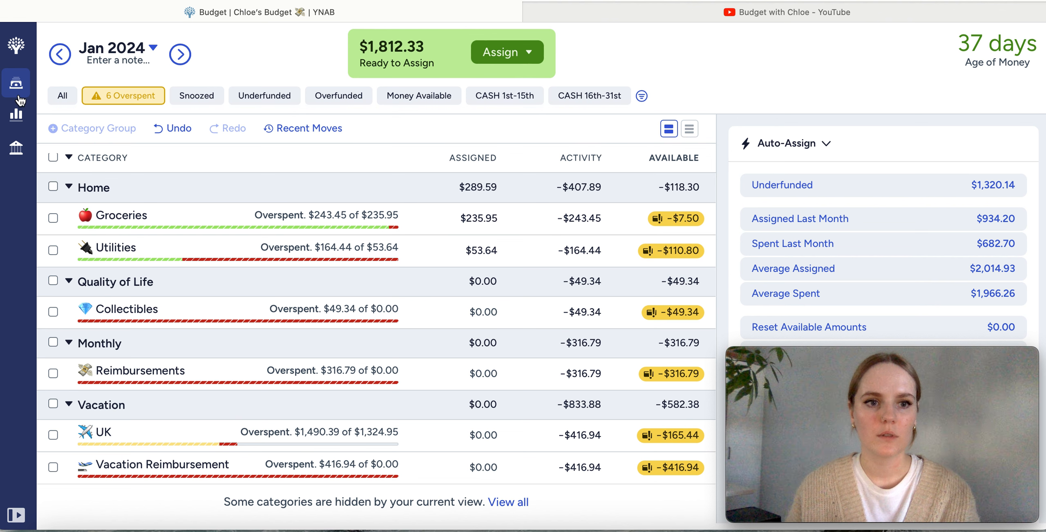
# Switch to the CASH 16th-31st view and add 625.35 to the amount already assigned to the Mortgage category
pyautogui.click(61, 96)
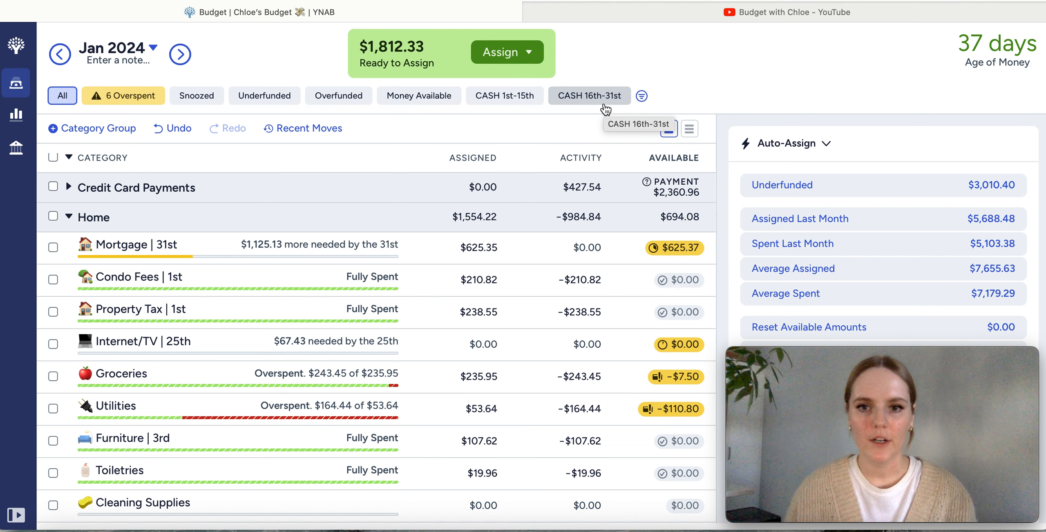
pyautogui.click(578, 103)
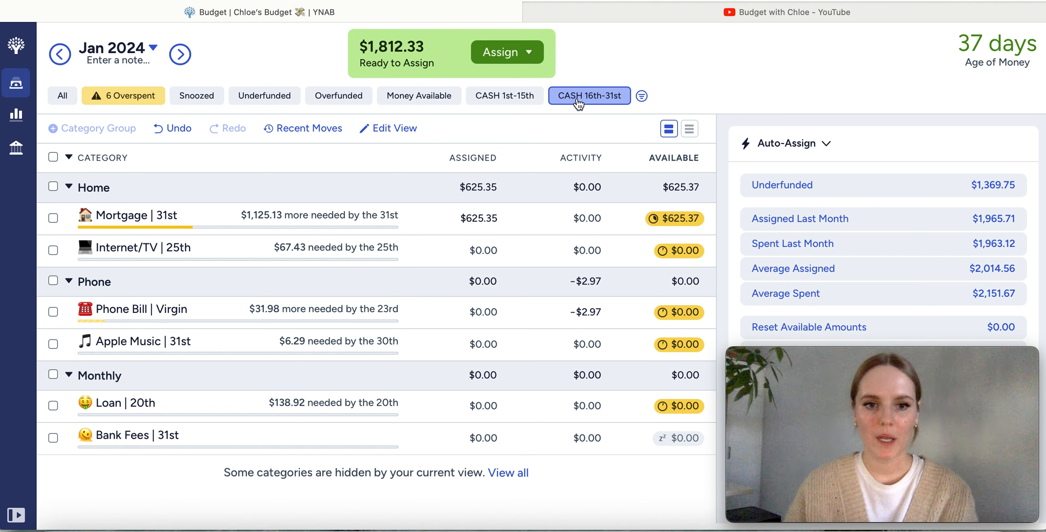
pyautogui.click(490, 220)
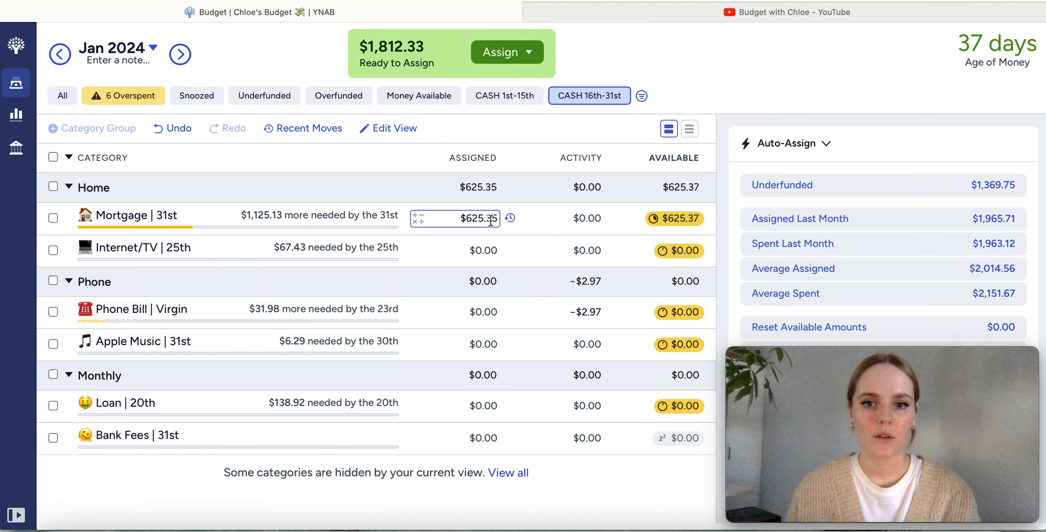
pyautogui.click(494, 219)
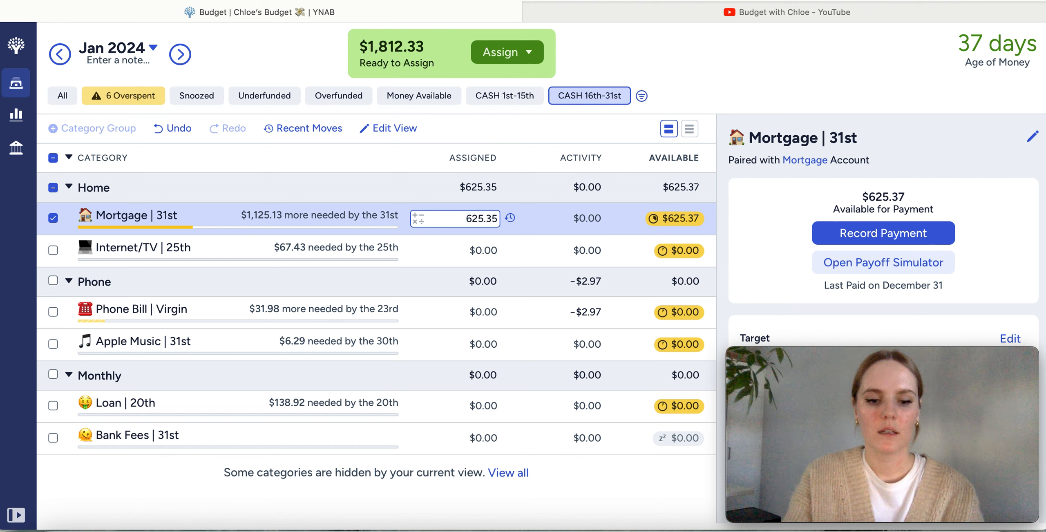
pyautogui.write('+')
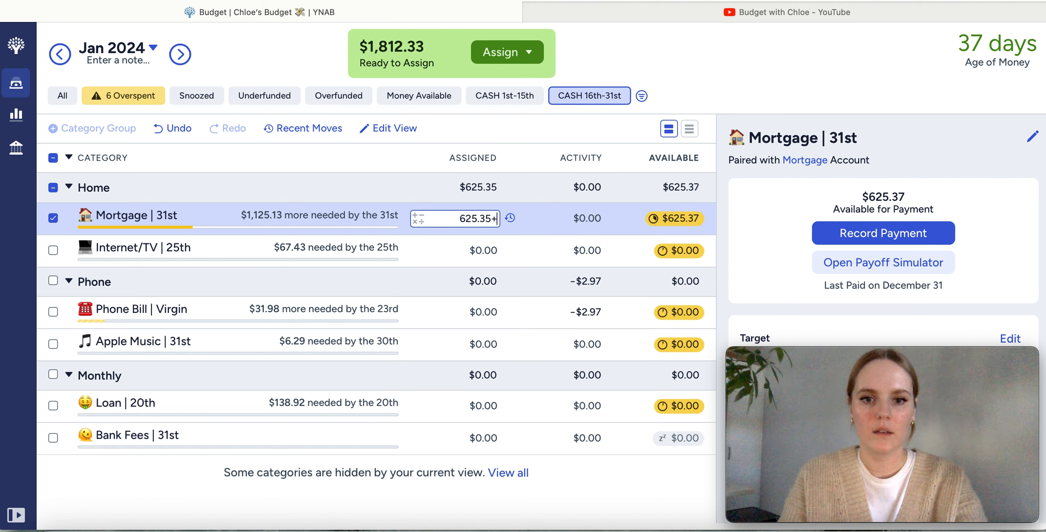
pyautogui.write('625')
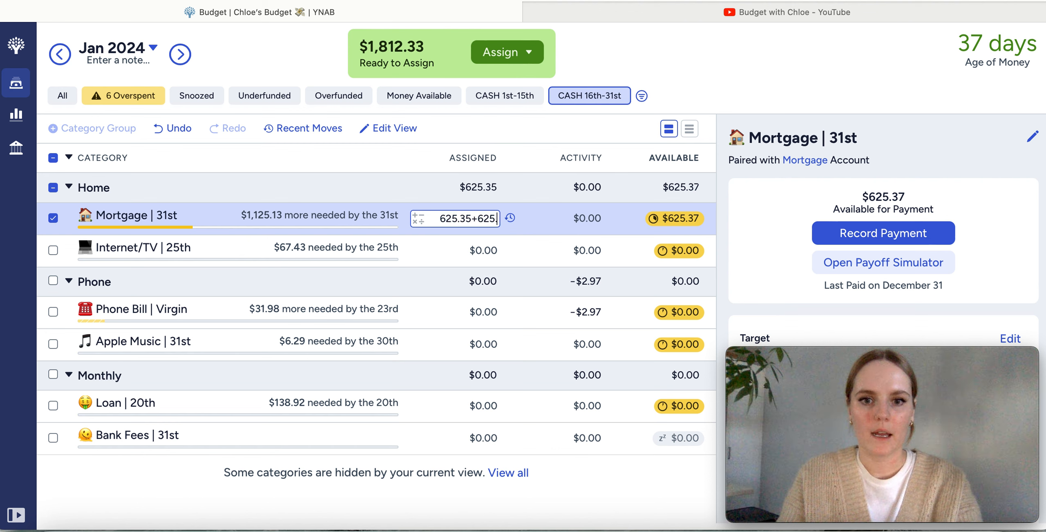
pyautogui.write('.35')
pyautogui.press('Return')
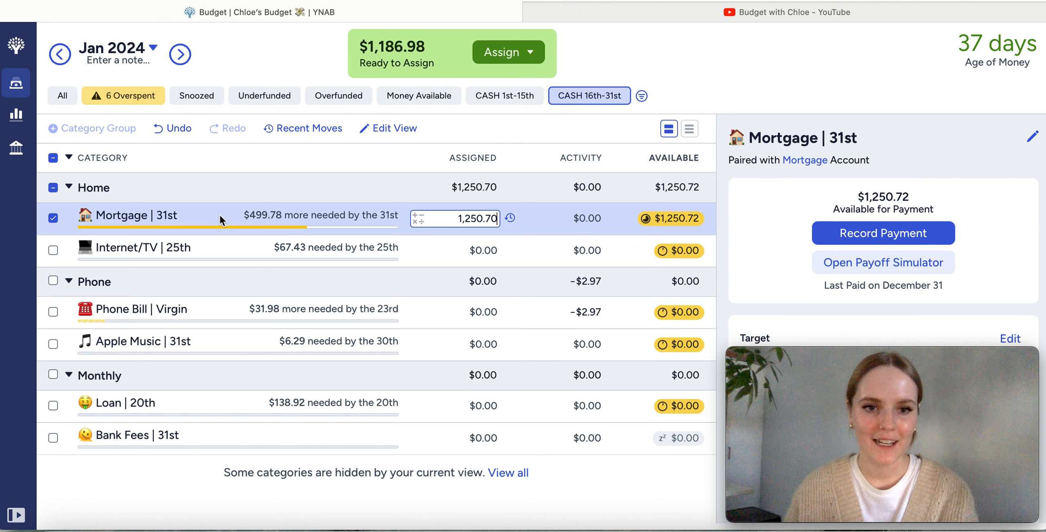
pyautogui.click(52, 219)
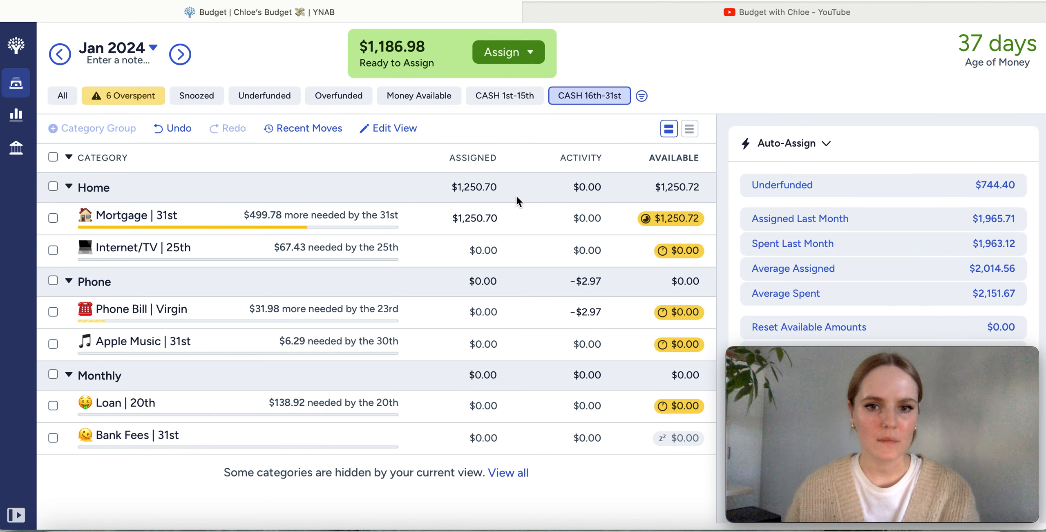
# Assign $67.43 to the Internet/TV category for January 2024
pyautogui.click(457, 249)
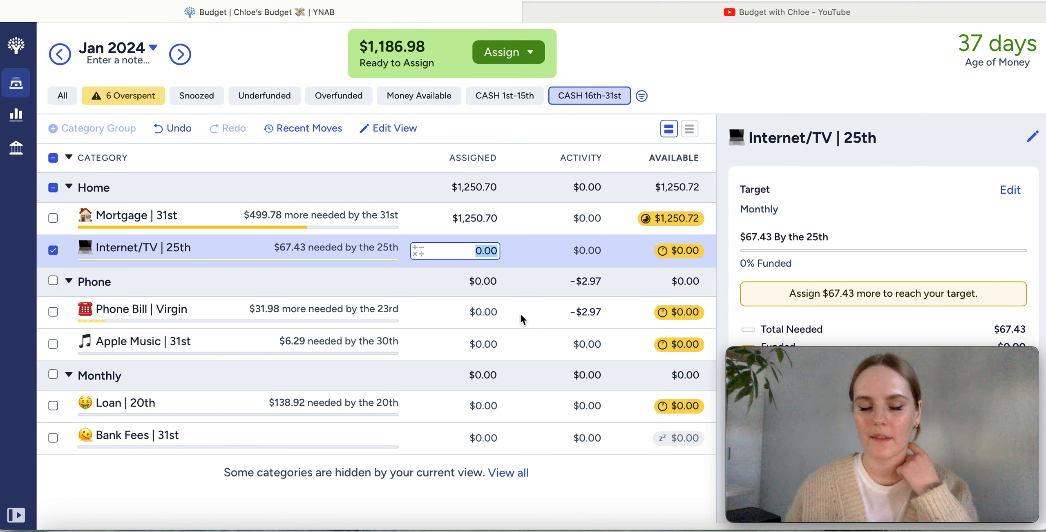
pyautogui.write('67.43')
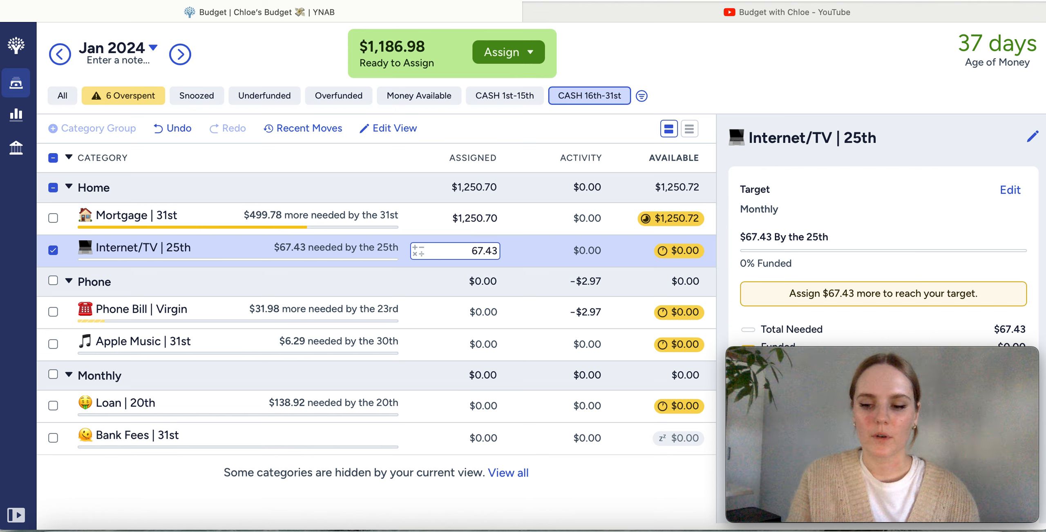
pyautogui.press('Return')
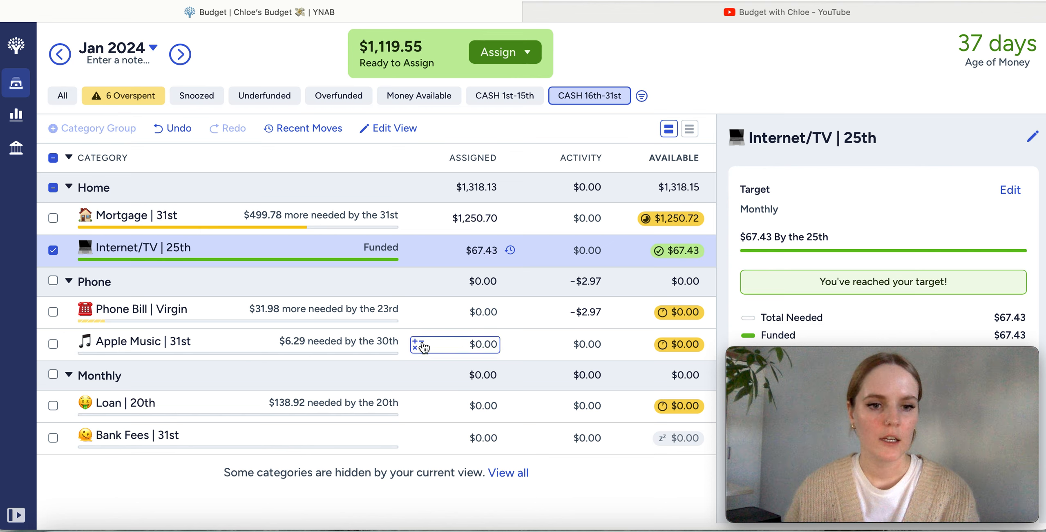
# Assign $34.95 to the Virgin phone bill, review its target details and deselect the category
pyautogui.click(471, 313)
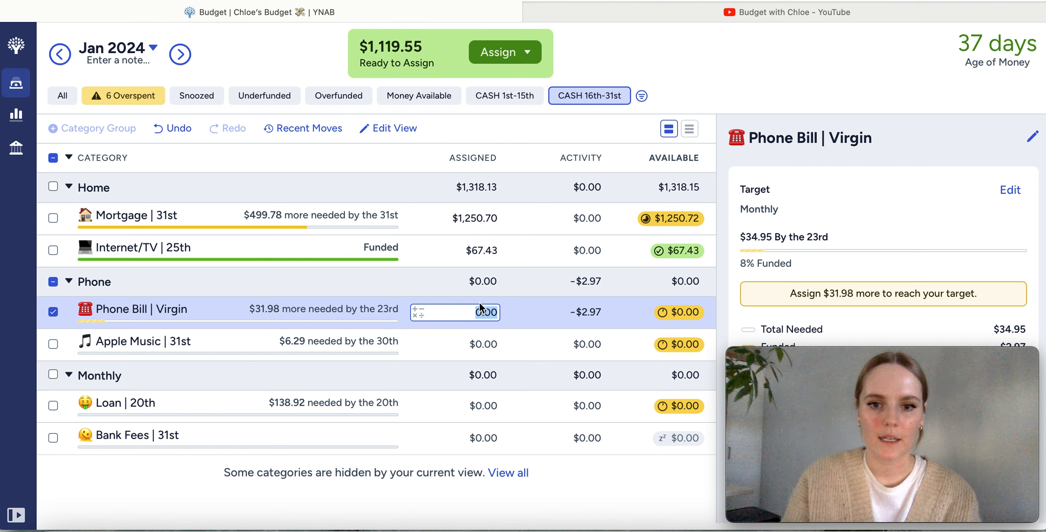
pyautogui.press('BackSpace')
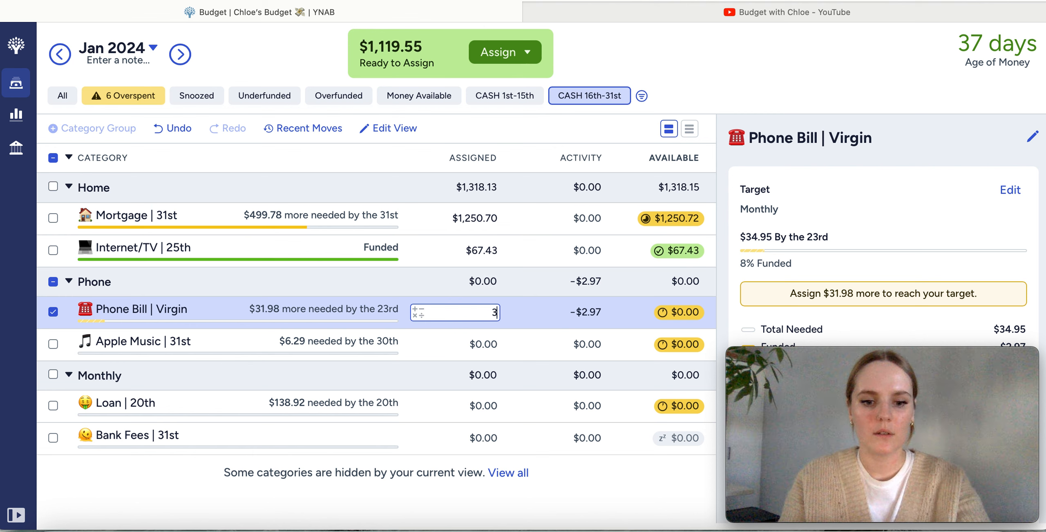
pyautogui.write('34.95')
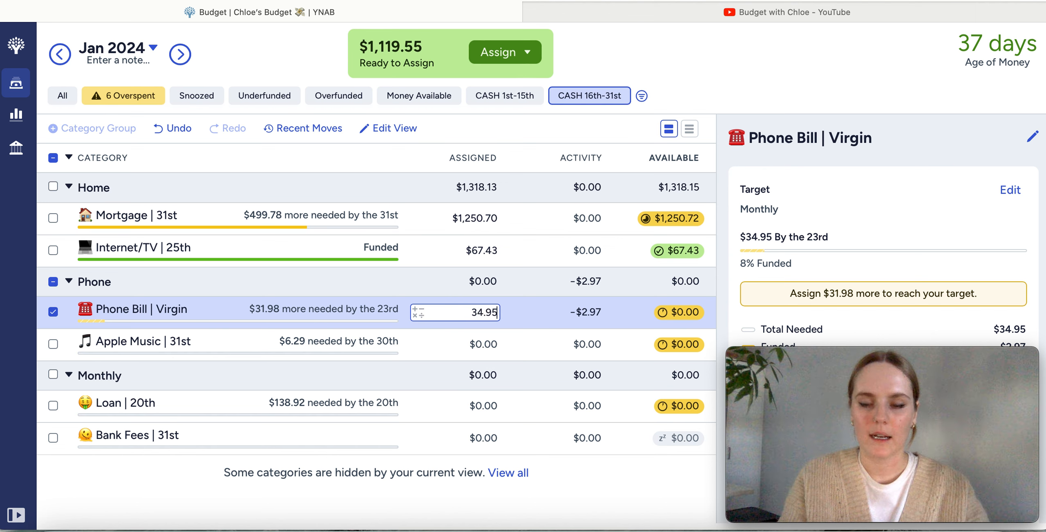
pyautogui.press('Return')
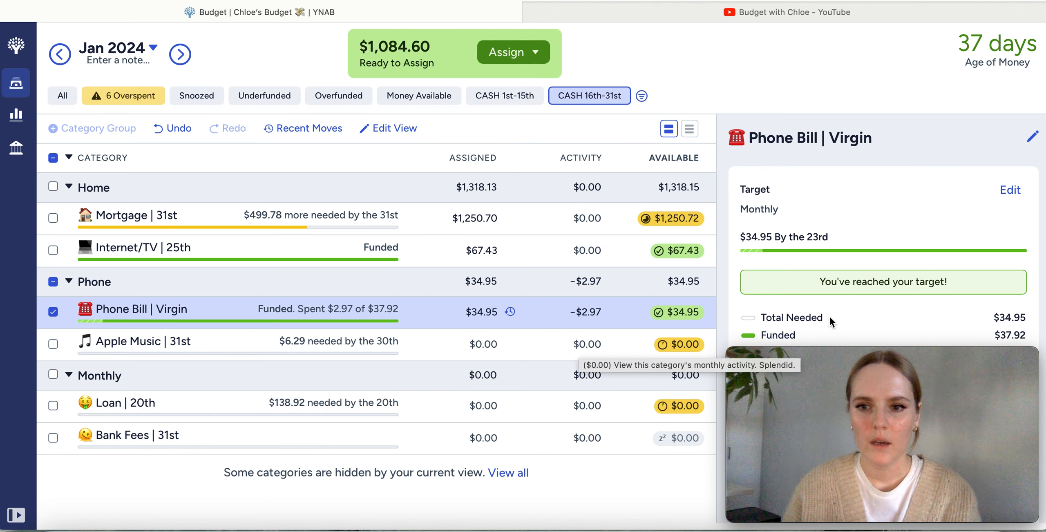
pyautogui.scroll(-3, 940, 286)
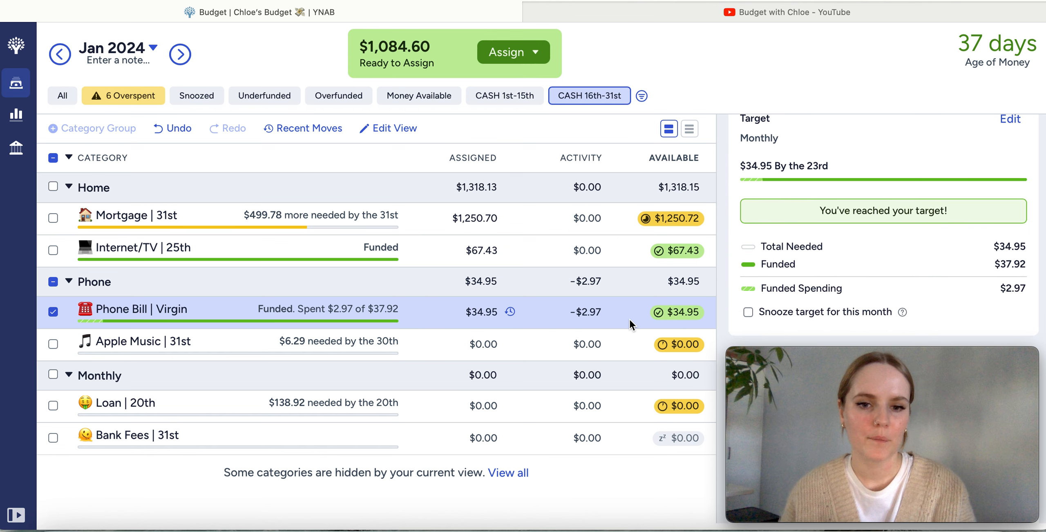
pyautogui.scroll(3, 834, 206)
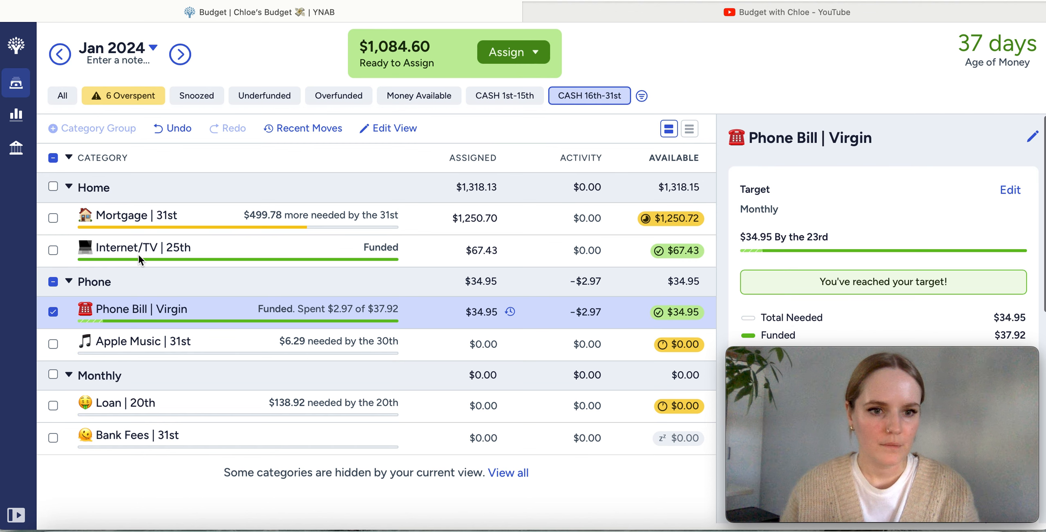
pyautogui.click(53, 313)
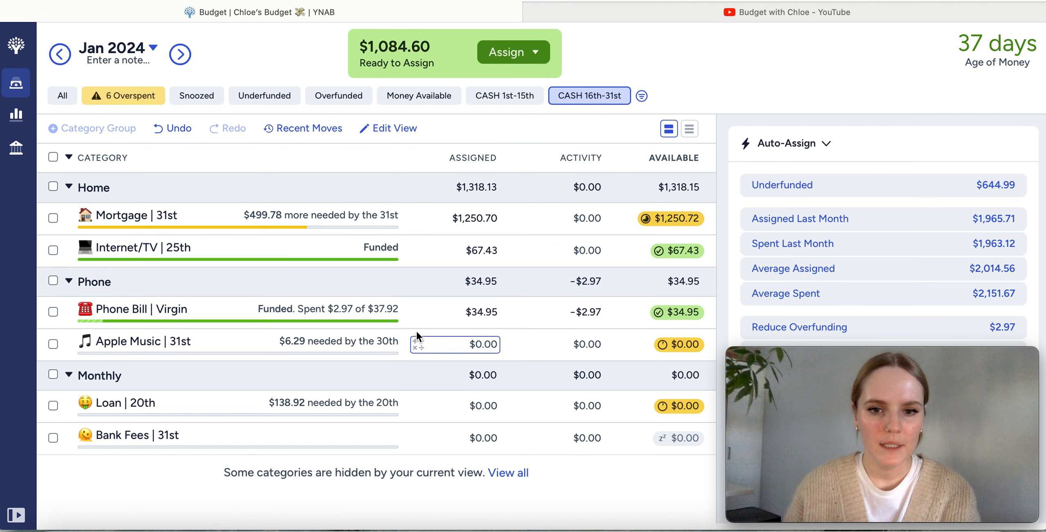
# Assign $6.29 to the Apple Music category and deselect it
pyautogui.click(499, 342)
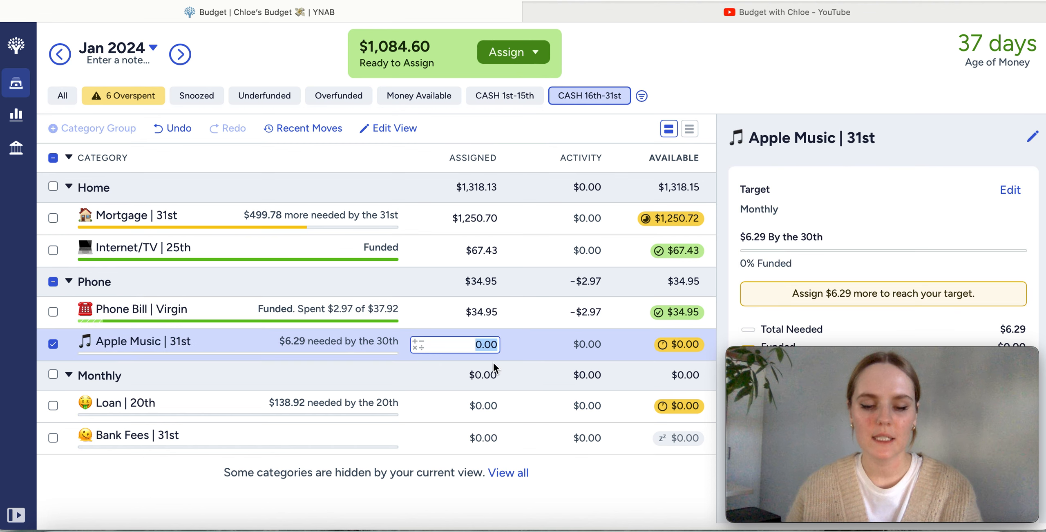
pyautogui.write('6.29')
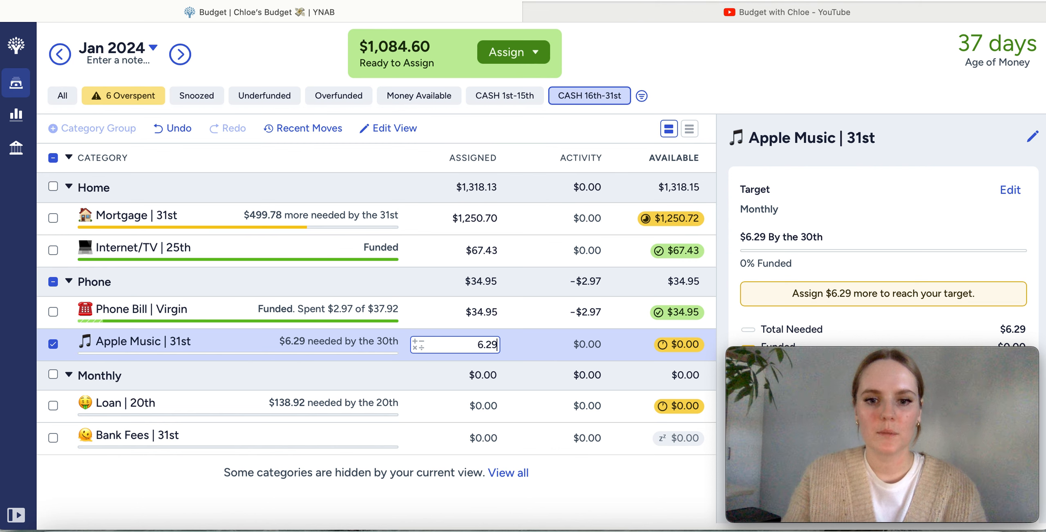
pyautogui.press('Return')
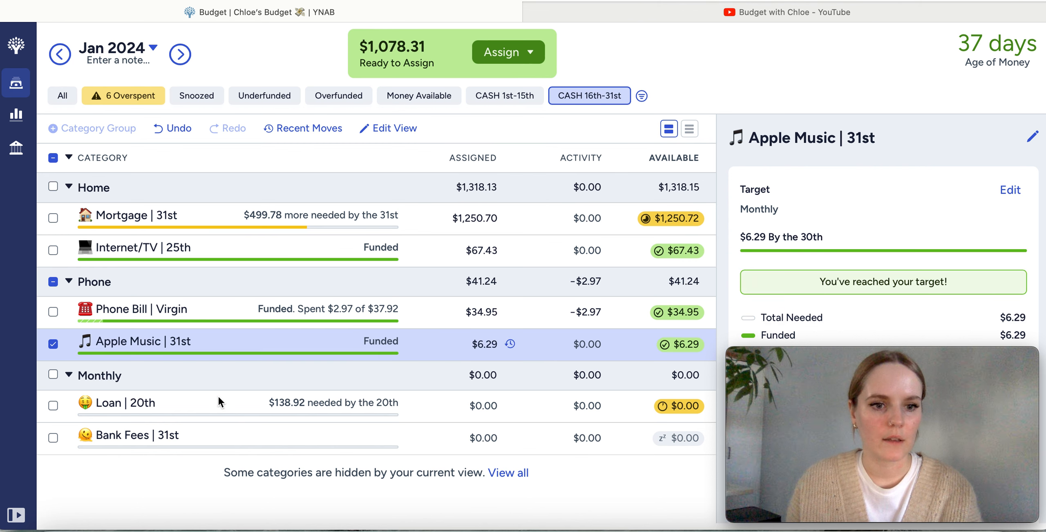
pyautogui.click(53, 344)
# Assign $138.92 to the Loan category due on the 20th and deselect it
pyautogui.click(486, 405)
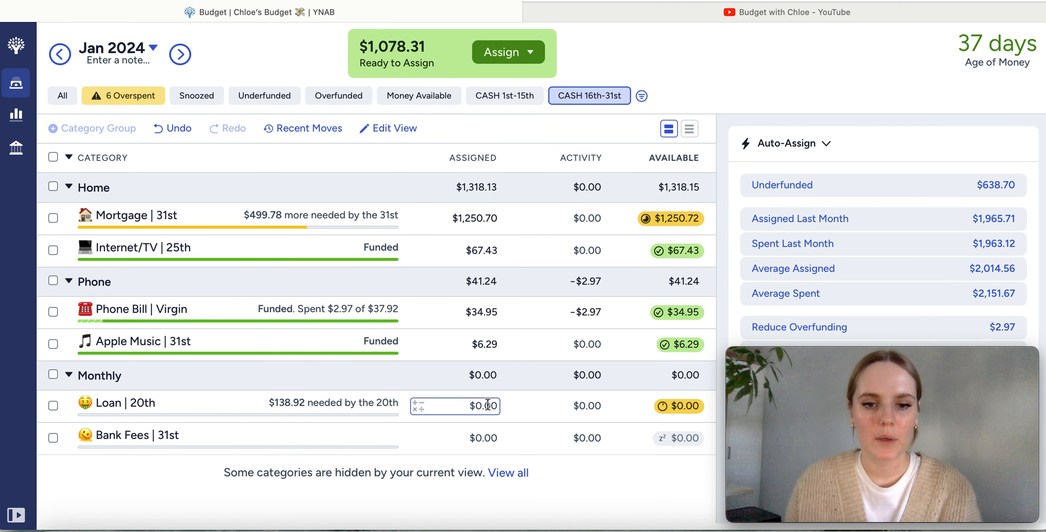
pyautogui.write('138.92')
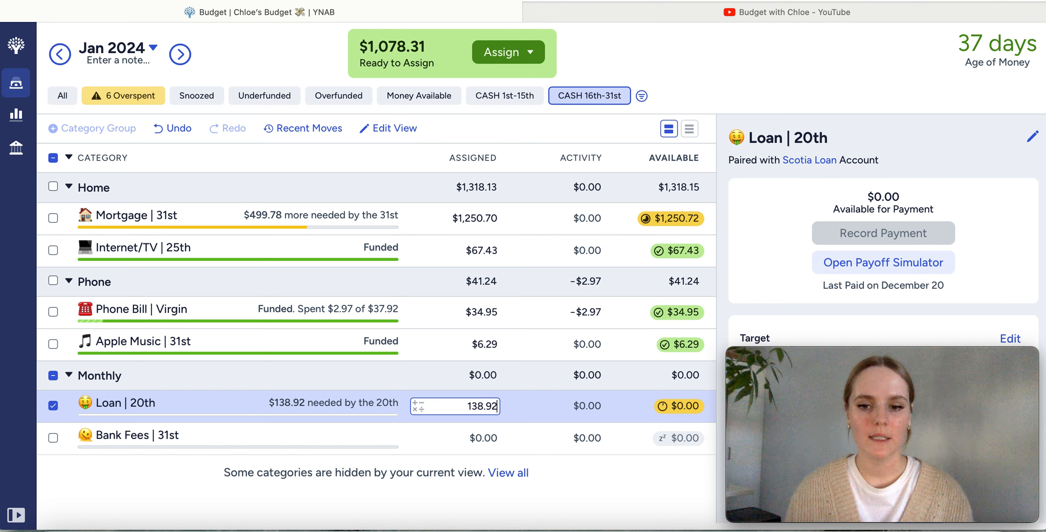
pyautogui.press('Return')
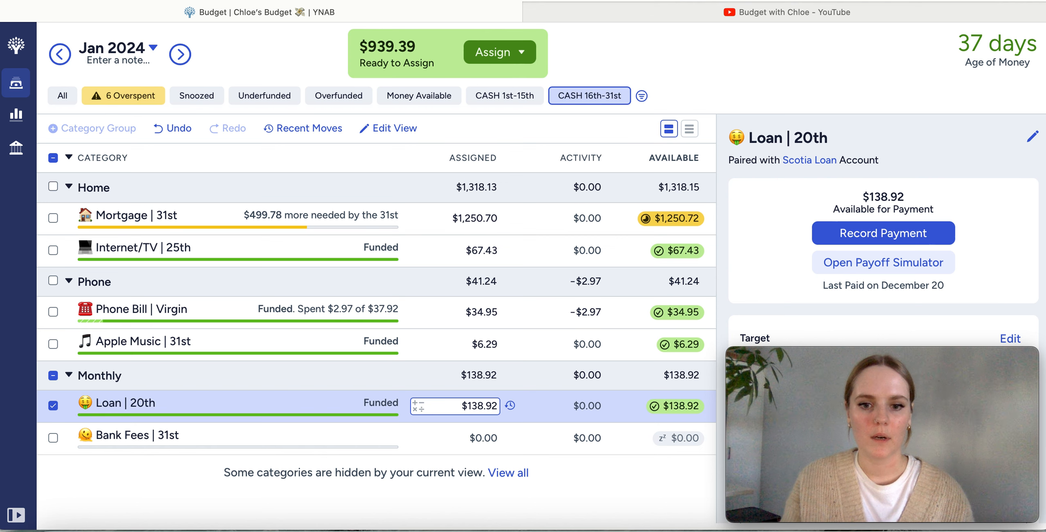
pyautogui.click(53, 406)
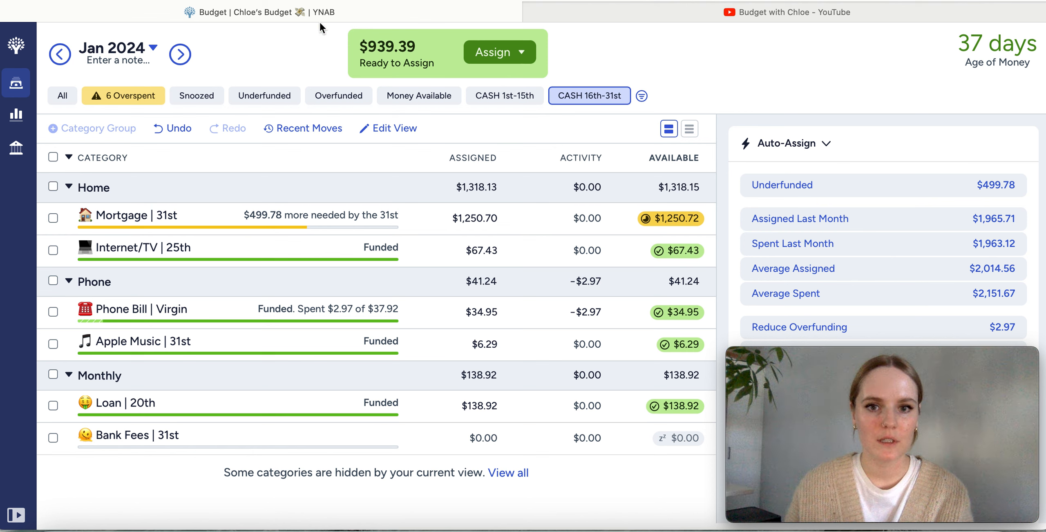
# Move ahead to the February 2024 budget and filter it to the CASH 1st-15th view
pyautogui.click(62, 98)
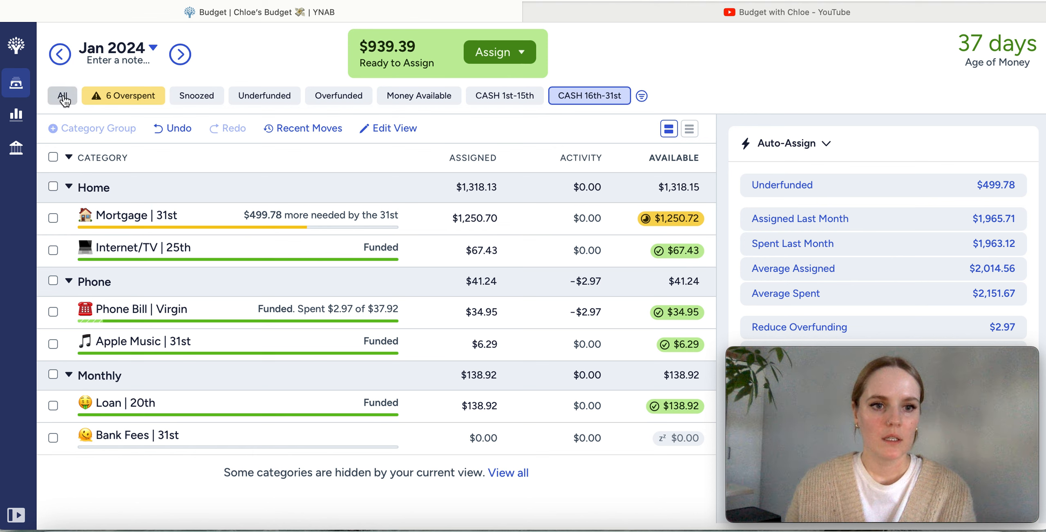
pyautogui.click(180, 55)
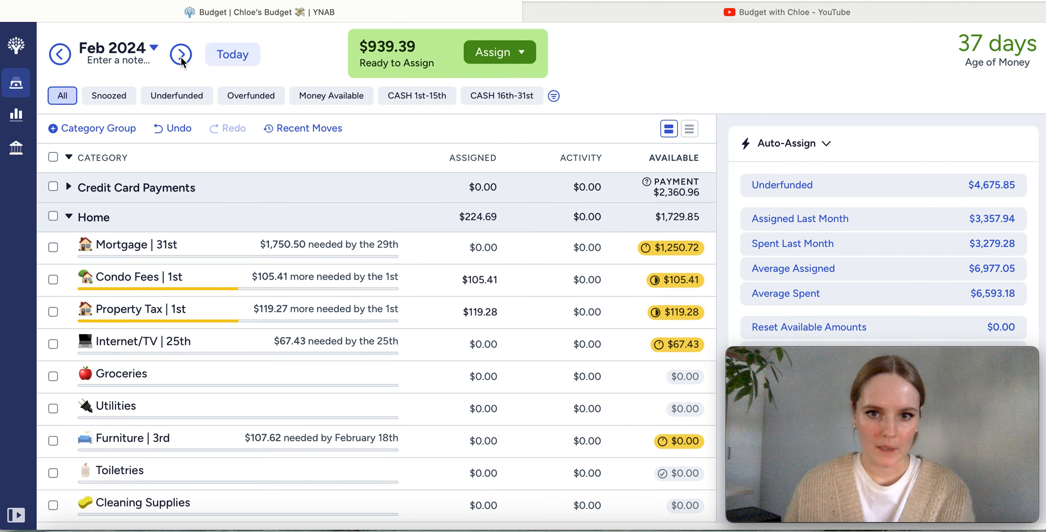
pyautogui.click(417, 98)
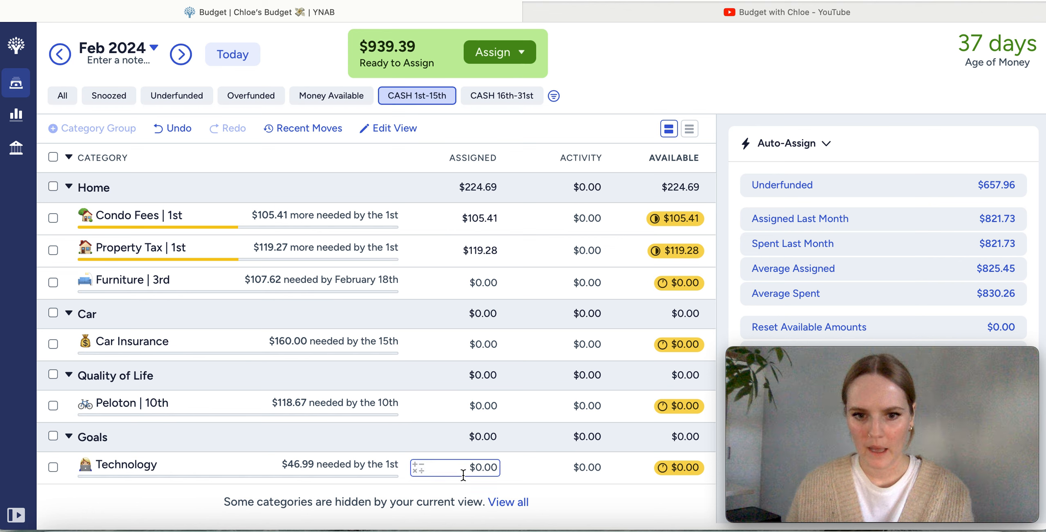
# Assign $46.99 to the Technology category for February and deselect it
pyautogui.click(480, 468)
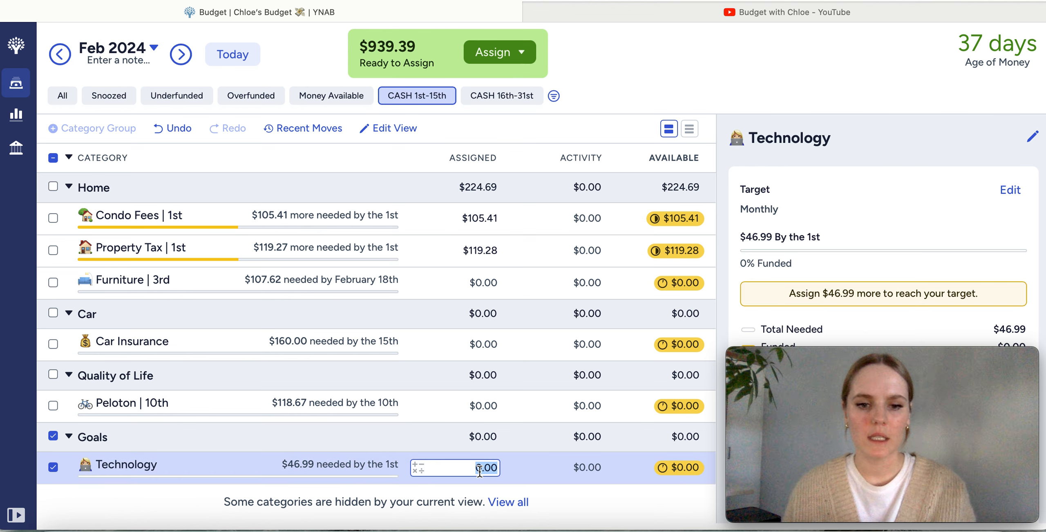
pyautogui.write('46.')
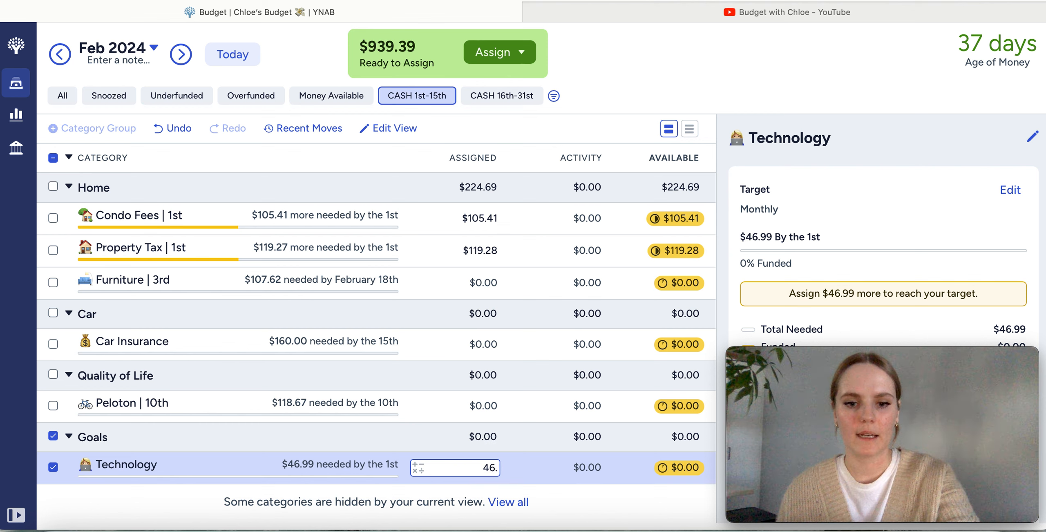
pyautogui.write('99')
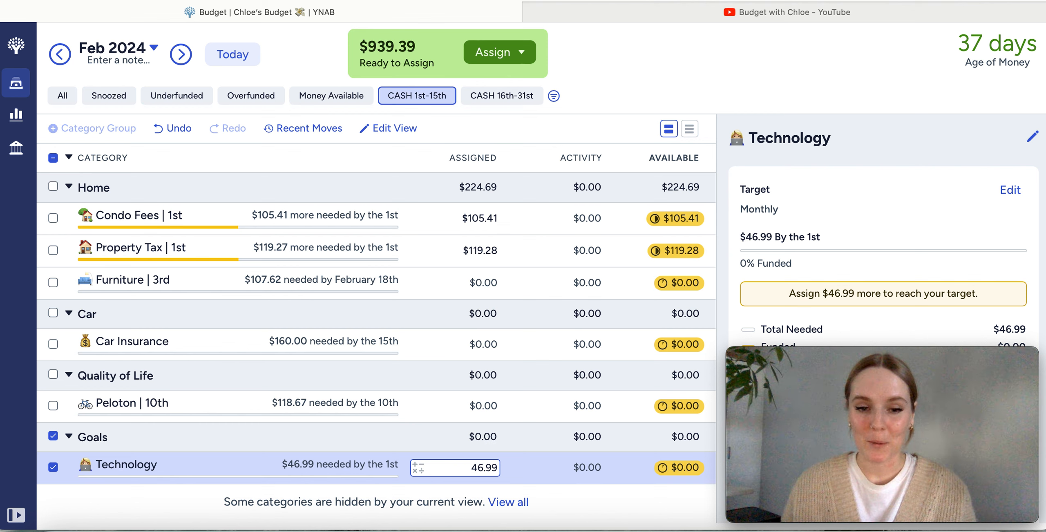
pyautogui.moveTo(471, 466); pyautogui.dragTo(508, 466)
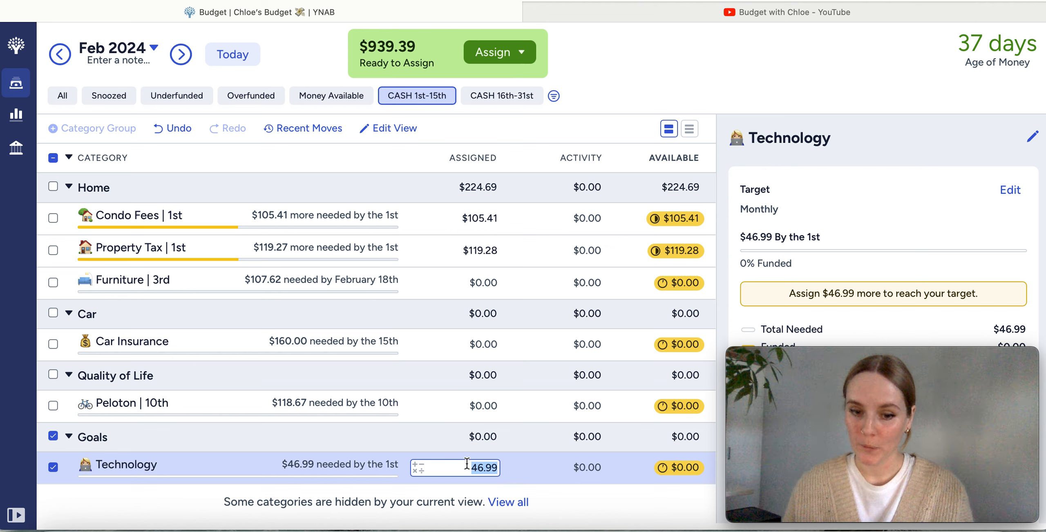
pyautogui.press('Return')
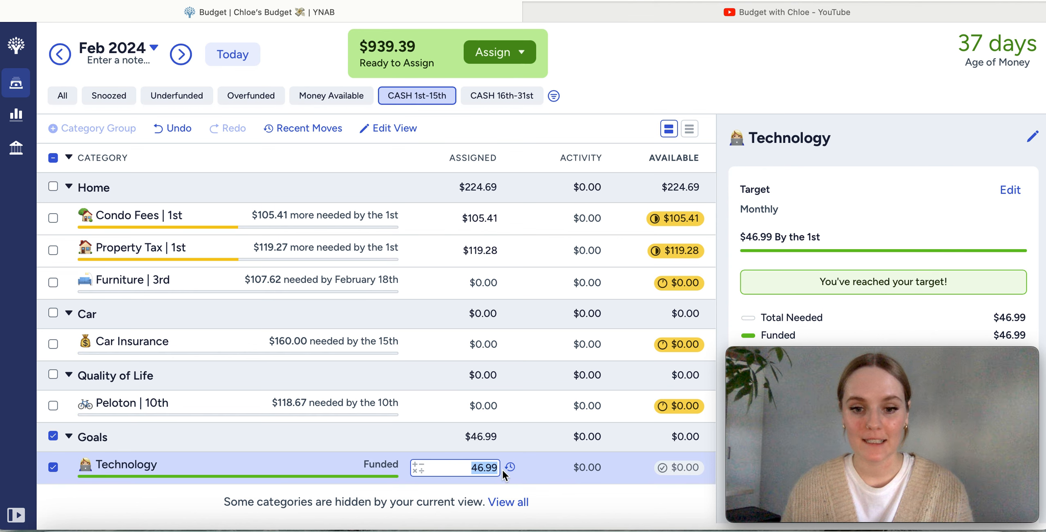
pyautogui.click(51, 468)
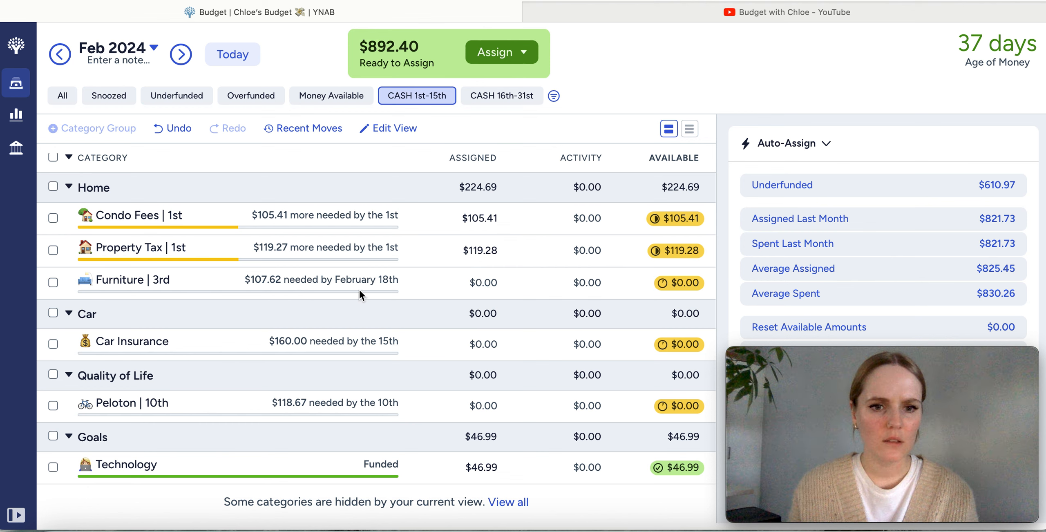
# Assign $107.62 to the Furniture category due on the 3rd and deselect it
pyautogui.click(471, 284)
pyautogui.write('10')
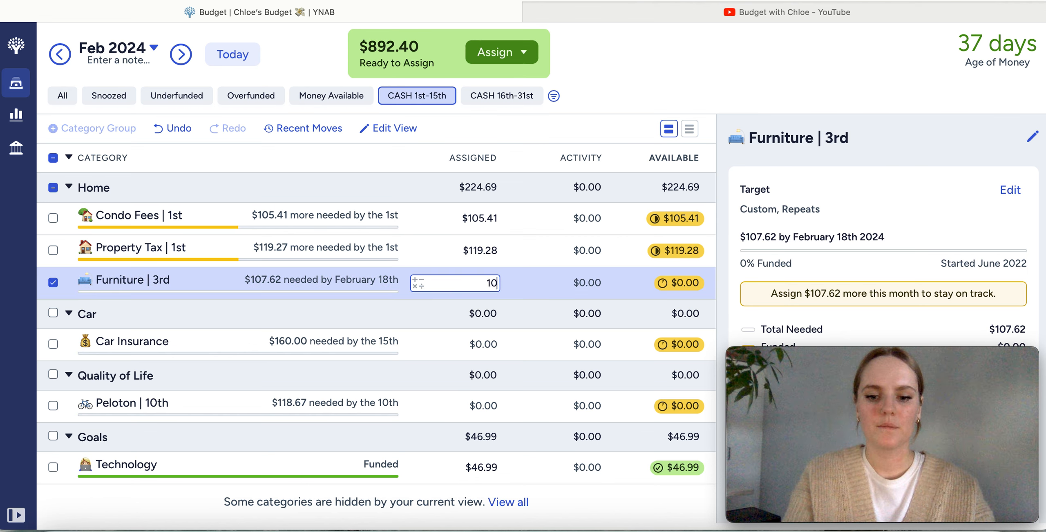
pyautogui.write('7.62')
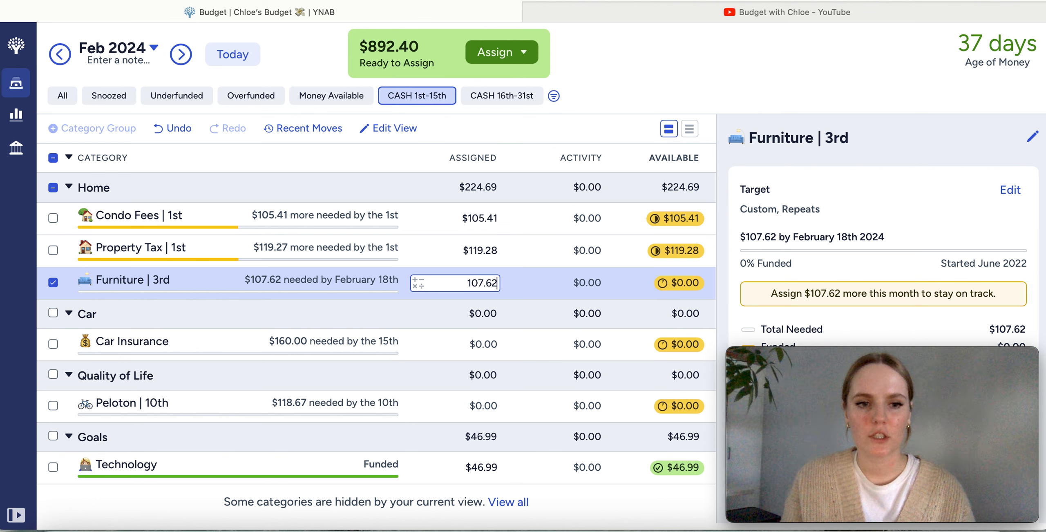
pyautogui.press('Return')
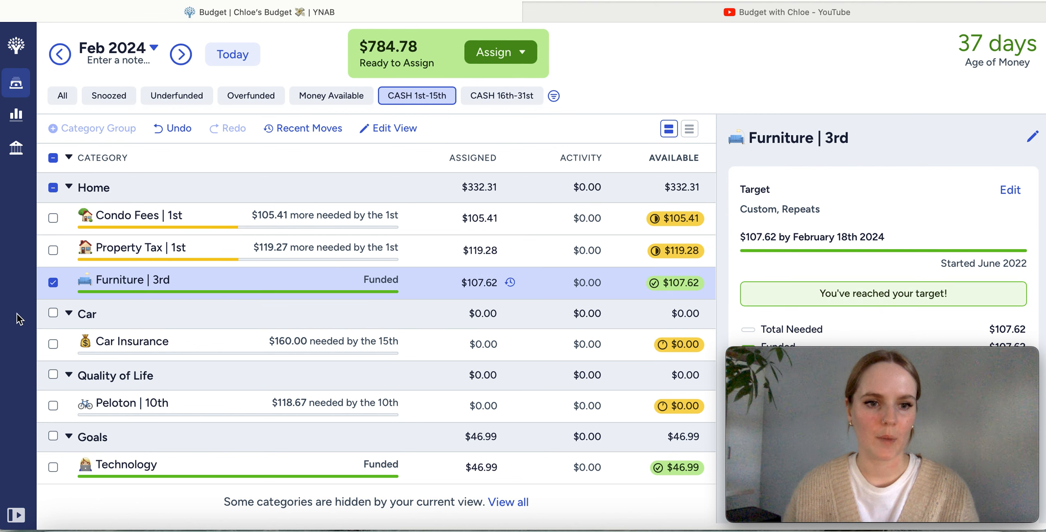
pyautogui.click(53, 282)
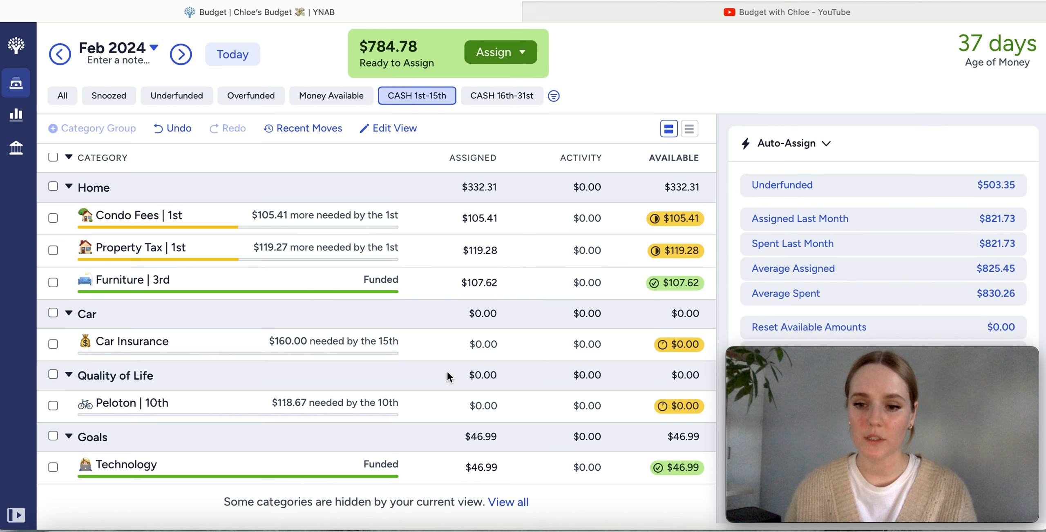
pyautogui.click(458, 283)
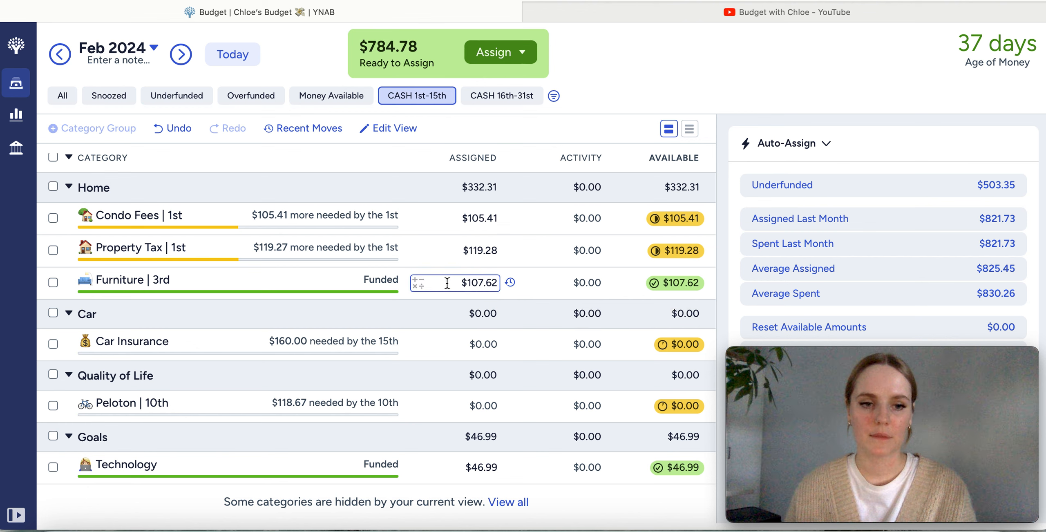
# Auto-assign the underfunded amount to the Condo Fees and Property Tax categories together and deselect both
pyautogui.click(53, 218)
pyautogui.click(53, 249)
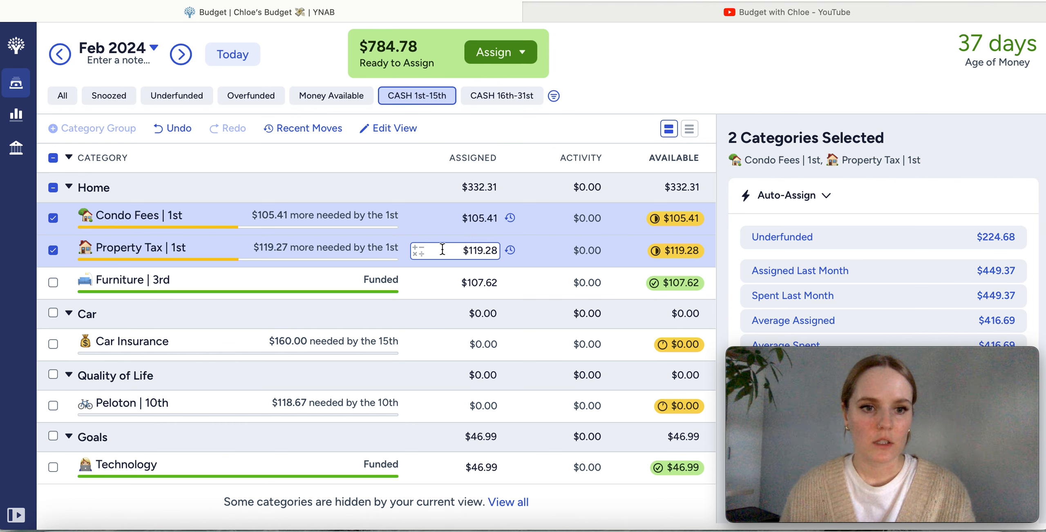
pyautogui.click(854, 242)
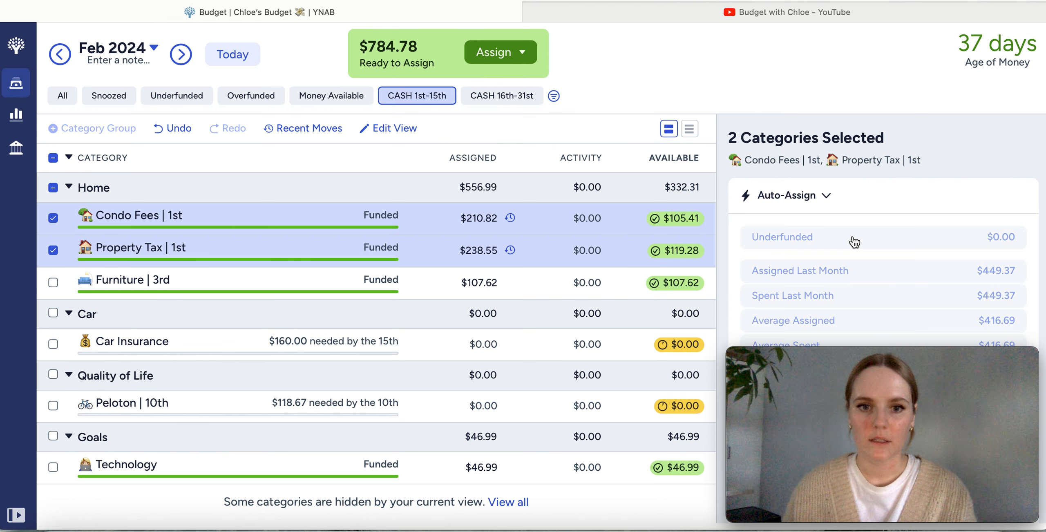
pyautogui.click(52, 250)
pyautogui.click(53, 218)
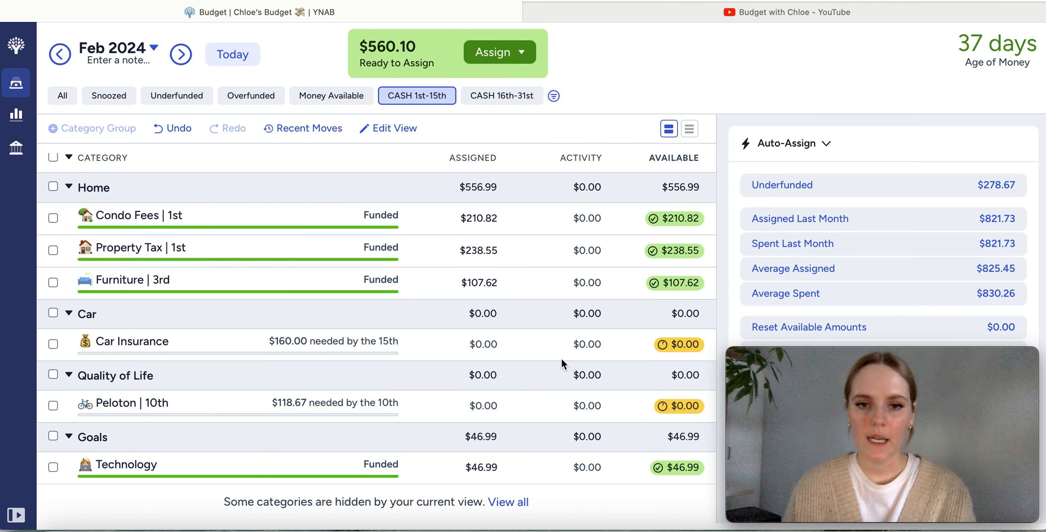
# Remove the cash view filter, return to the January 2024 budget and filter it to the overspent categories
pyautogui.click(65, 96)
pyautogui.click(59, 56)
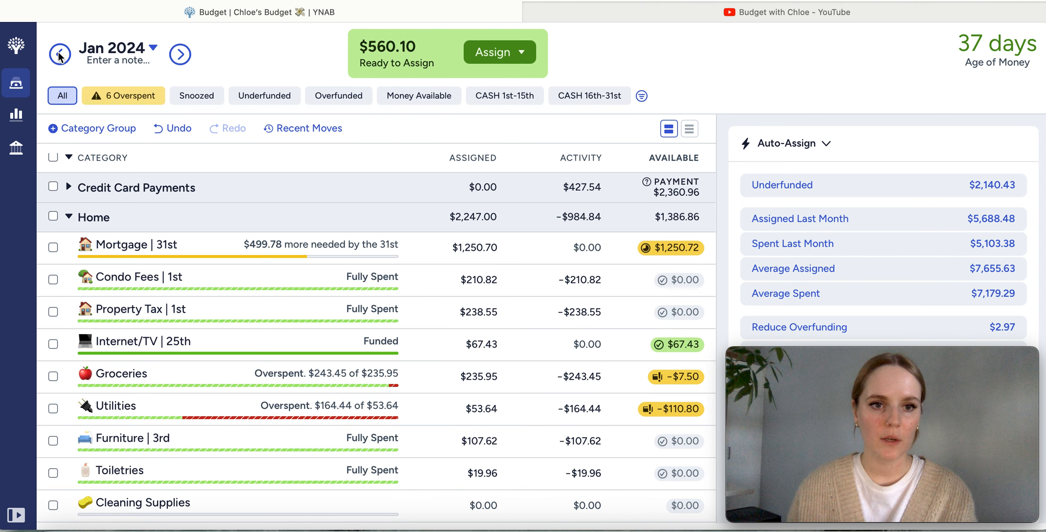
pyautogui.click(132, 102)
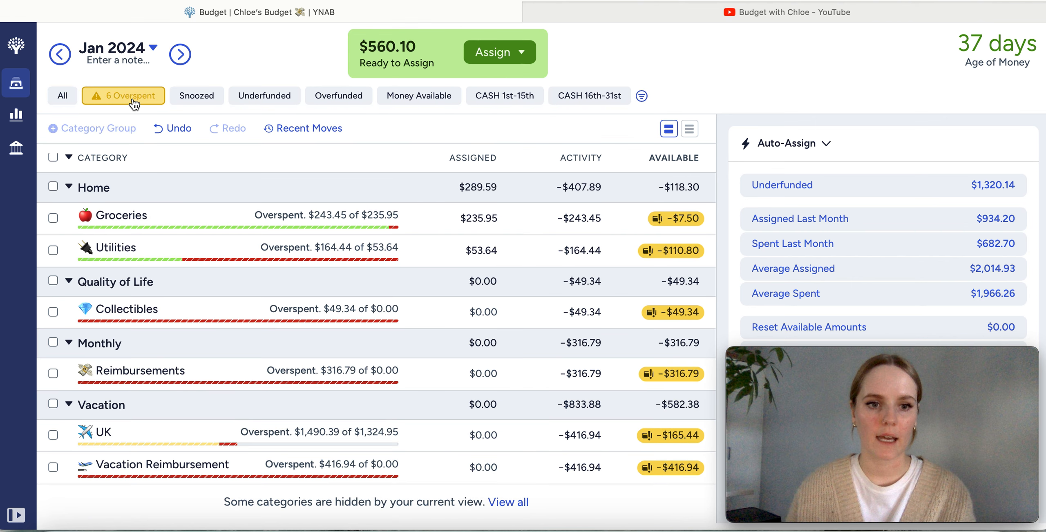
# Add $7.50 to the amount already assigned to Groceries to cover its overspending
pyautogui.click(472, 253)
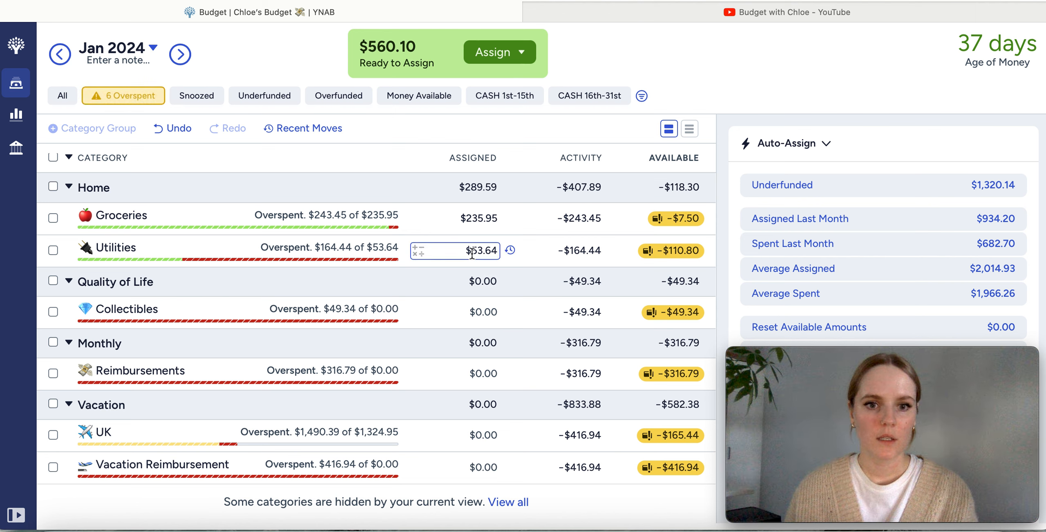
pyautogui.click(506, 223)
pyautogui.press('Right')
pyautogui.write('7.50')
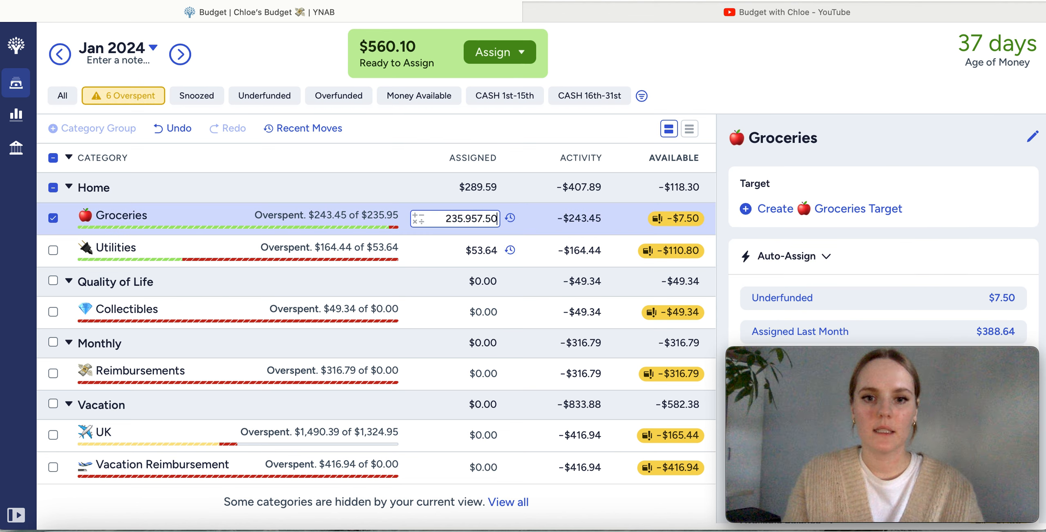
pyautogui.doubleClick(476, 217)
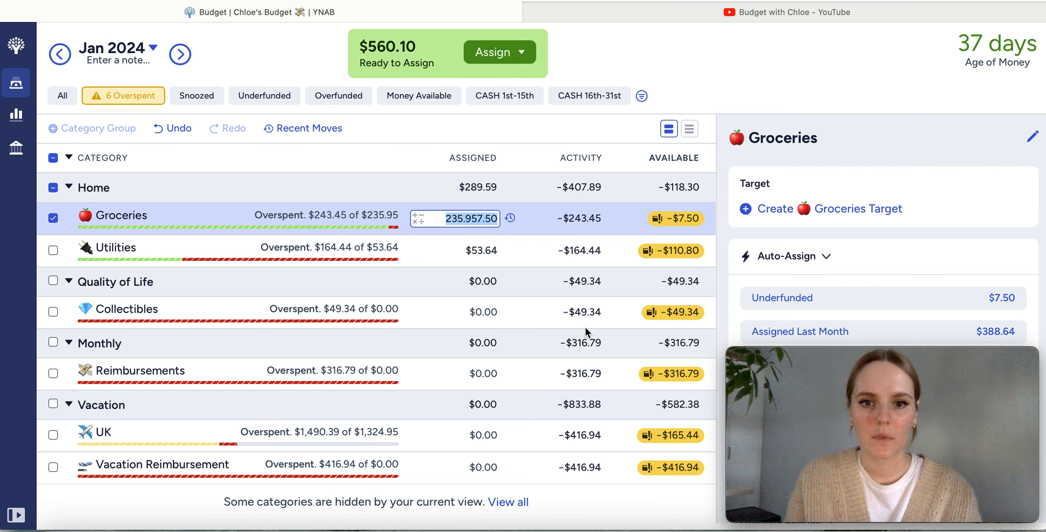
pyautogui.press('Left')
pyautogui.doubleClick(474, 221)
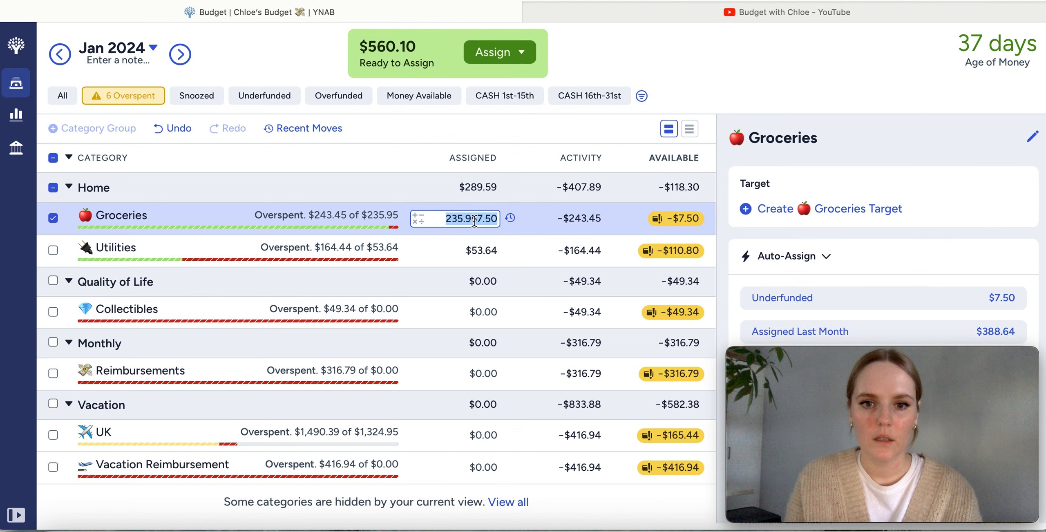
pyautogui.press('Right')
pyautogui.press('Left')
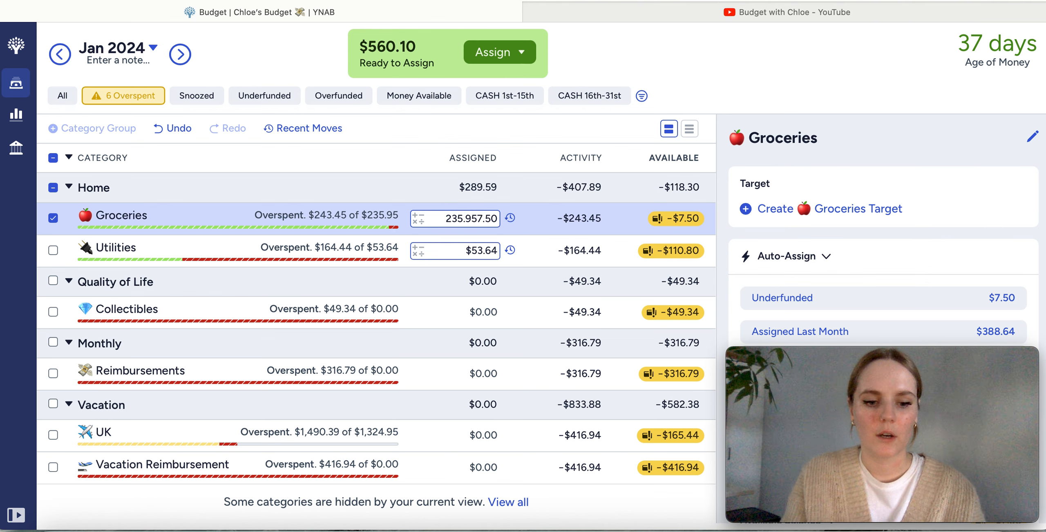
pyautogui.write('+')
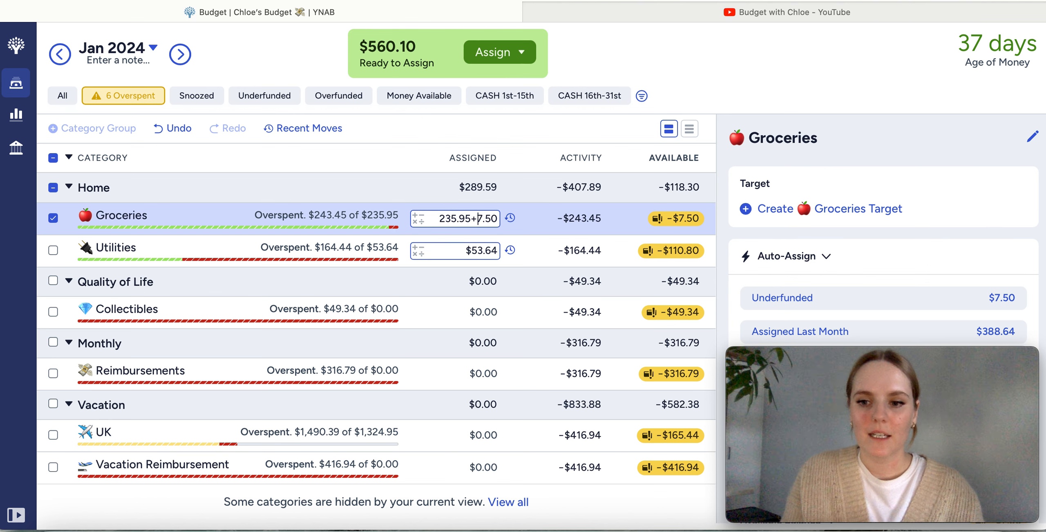
pyautogui.press('Return')
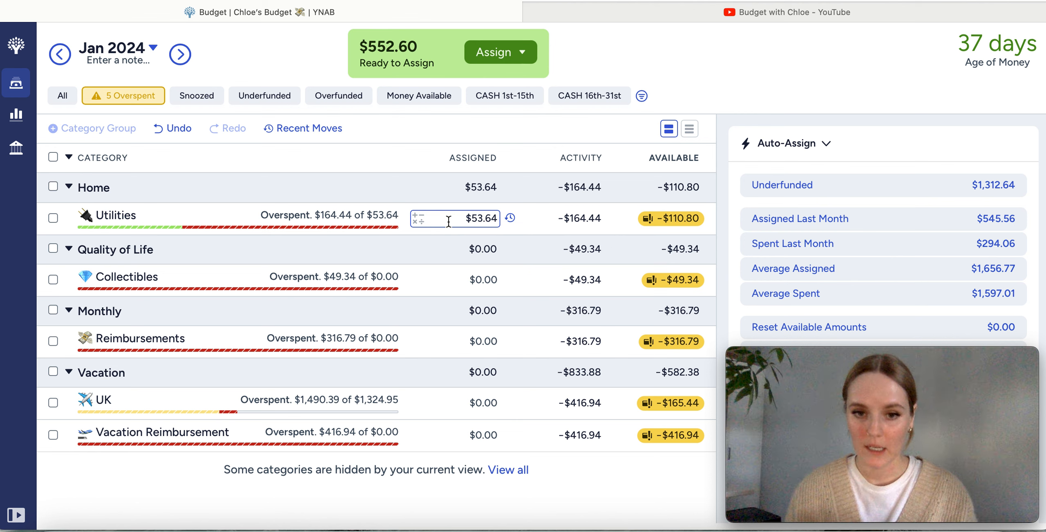
# Add $110.80 to the amount already assigned to Utilities to cover its overspending
pyautogui.click(497, 218)
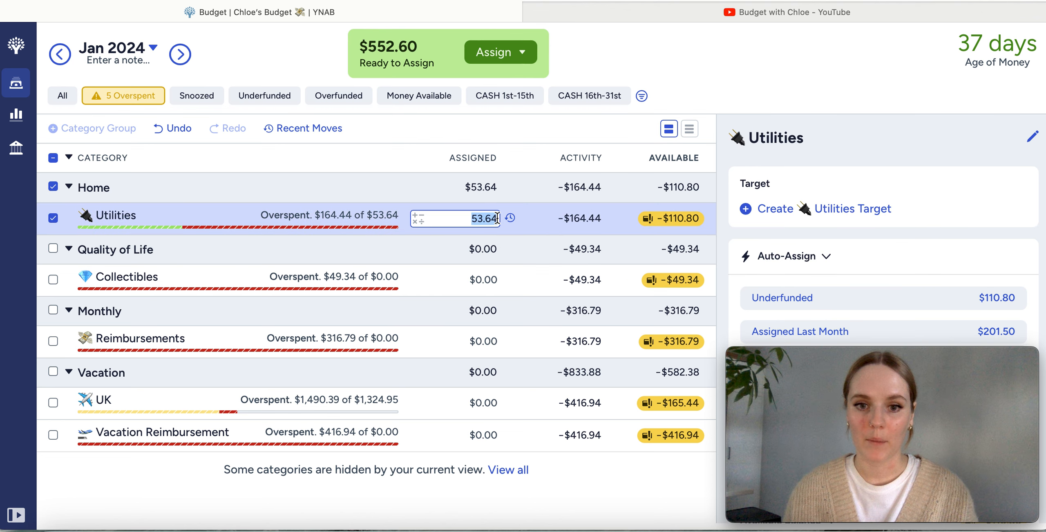
pyautogui.press('Right')
pyautogui.write('+11')
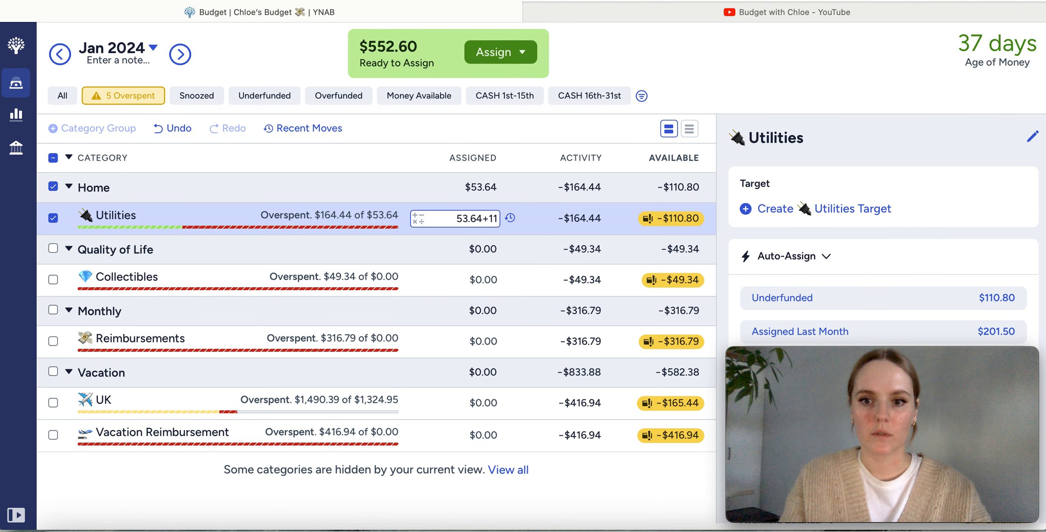
pyautogui.write('0.8')
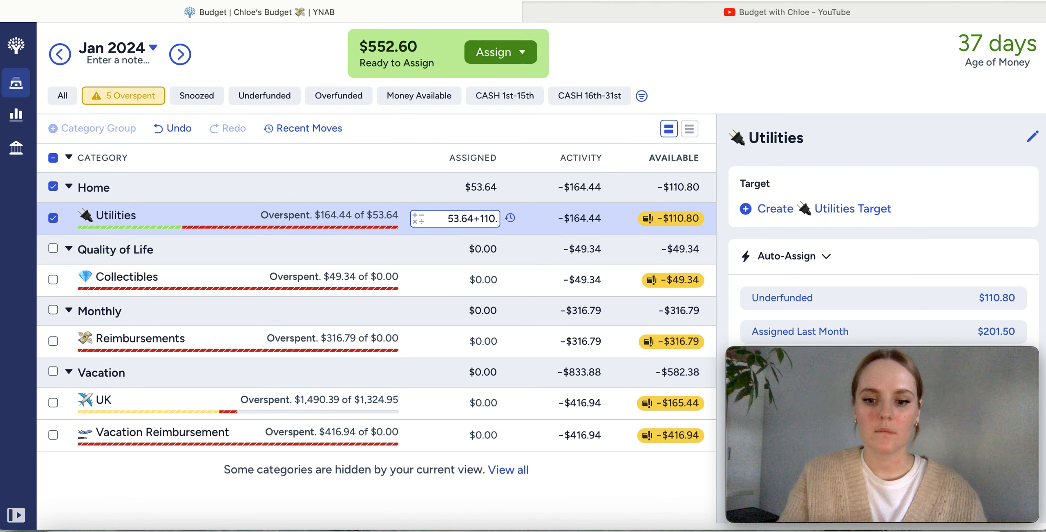
pyautogui.press('Return')
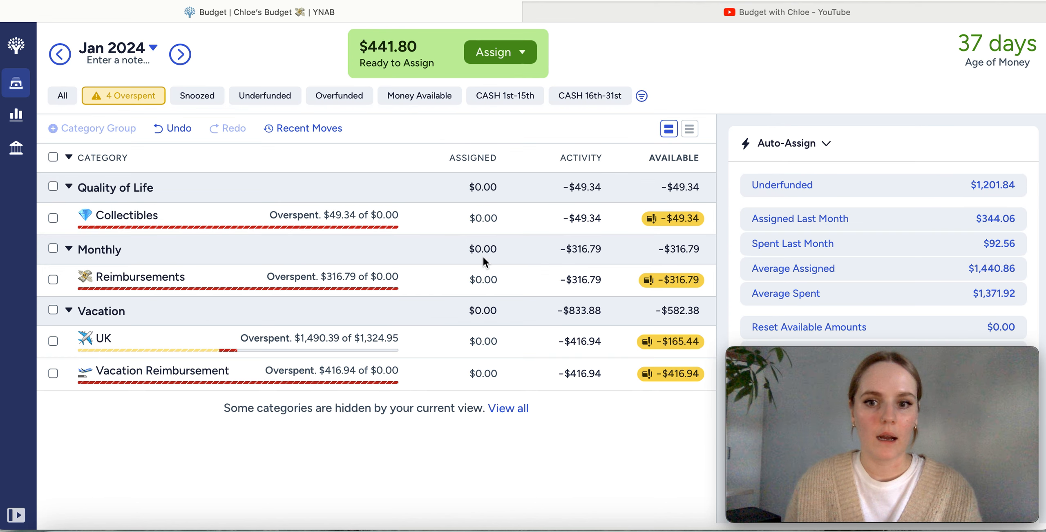
# Assign $49.34 to the Collectibles category to cover its overspending
pyautogui.click(465, 216)
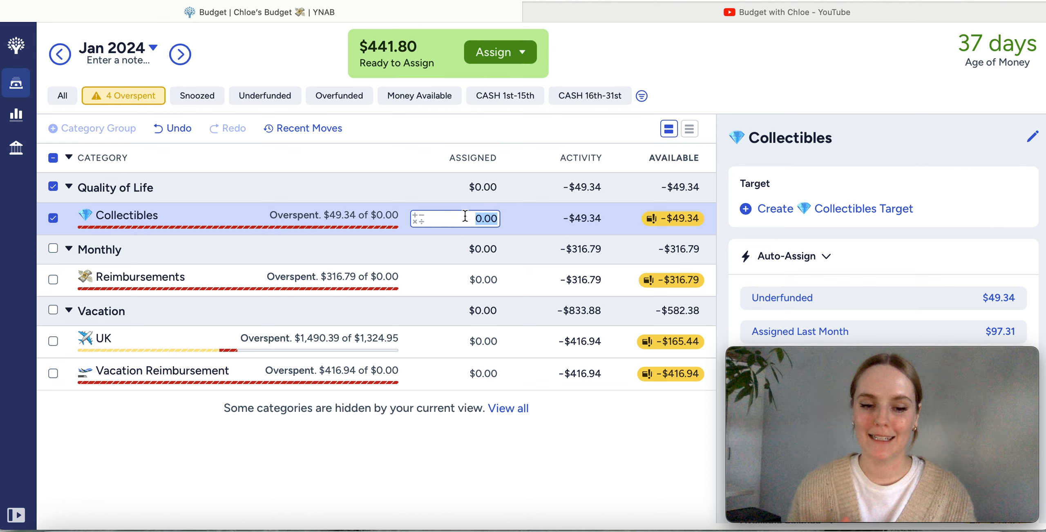
pyautogui.write('49.34')
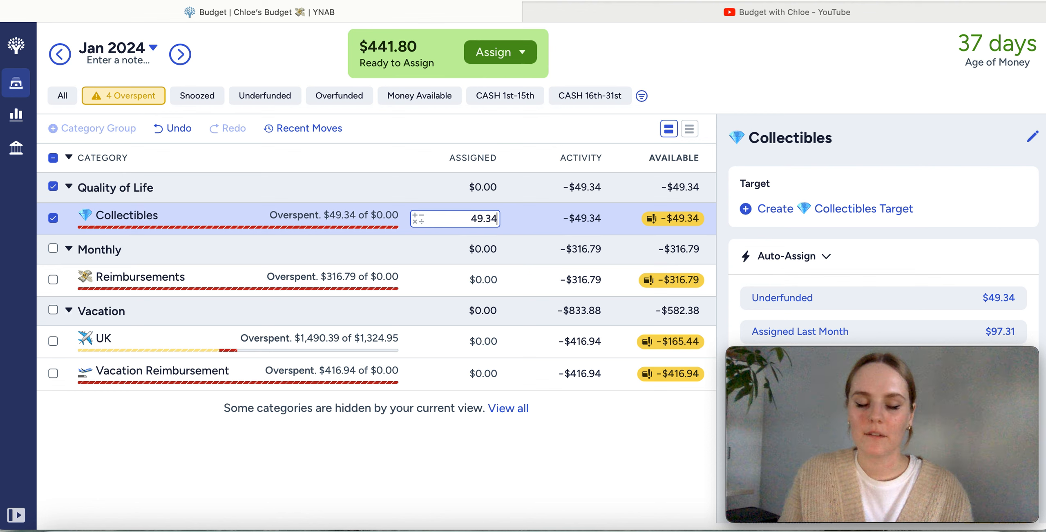
pyautogui.press('Return')
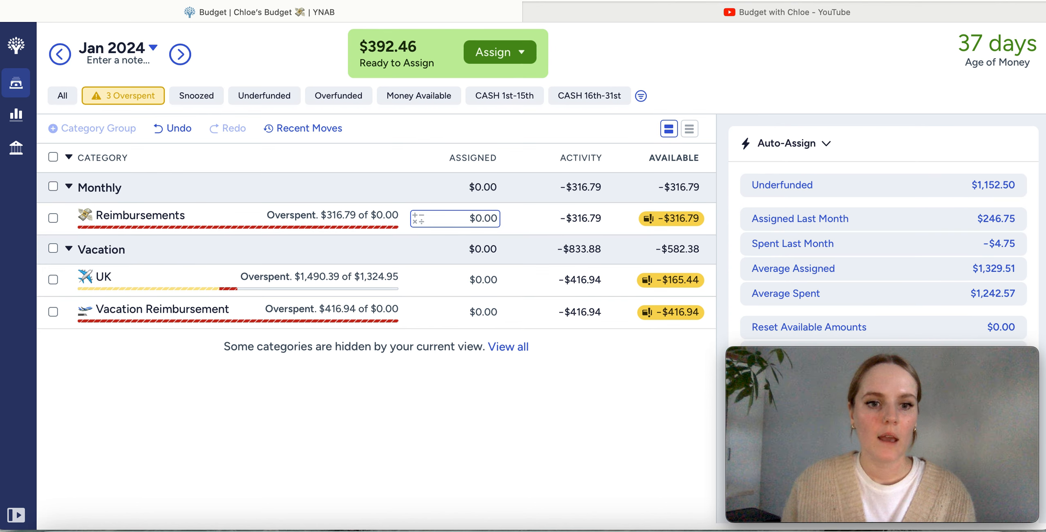
# Review the combined shortfall of Reimbursements and Vacation Reimbursement, compare UK with Vacation Reimbursement, and leave only UK selected
pyautogui.click(54, 218)
pyautogui.click(52, 312)
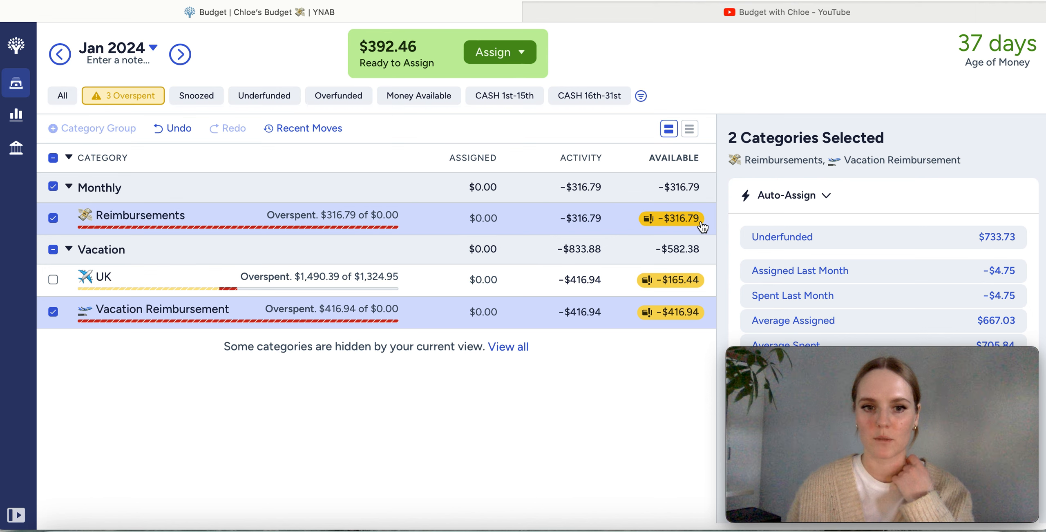
pyautogui.moveTo(702, 227)
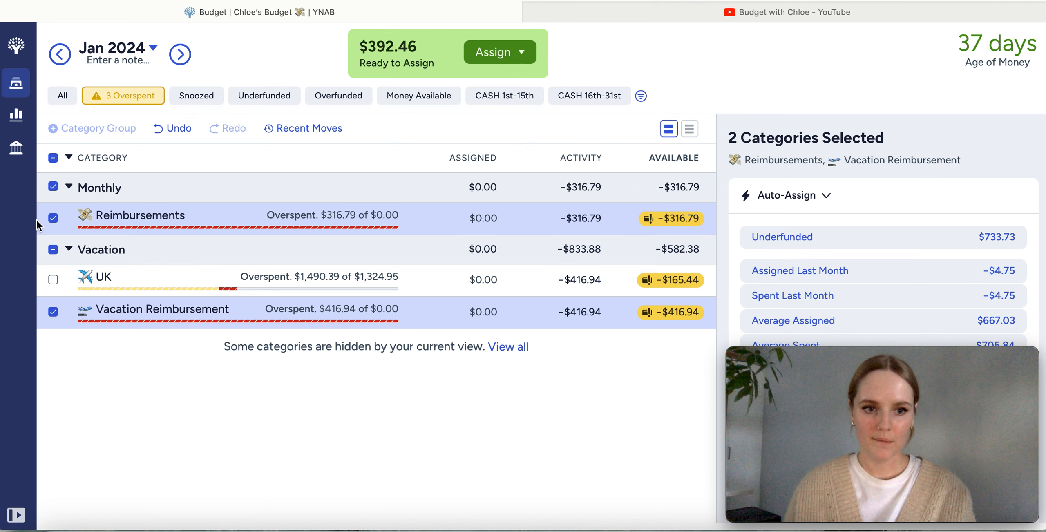
pyautogui.click(52, 218)
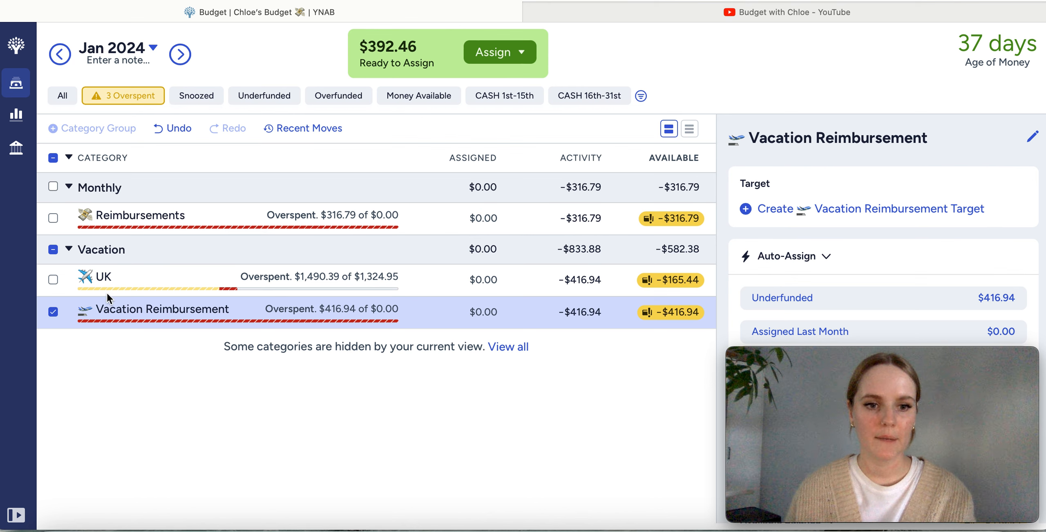
pyautogui.click(51, 281)
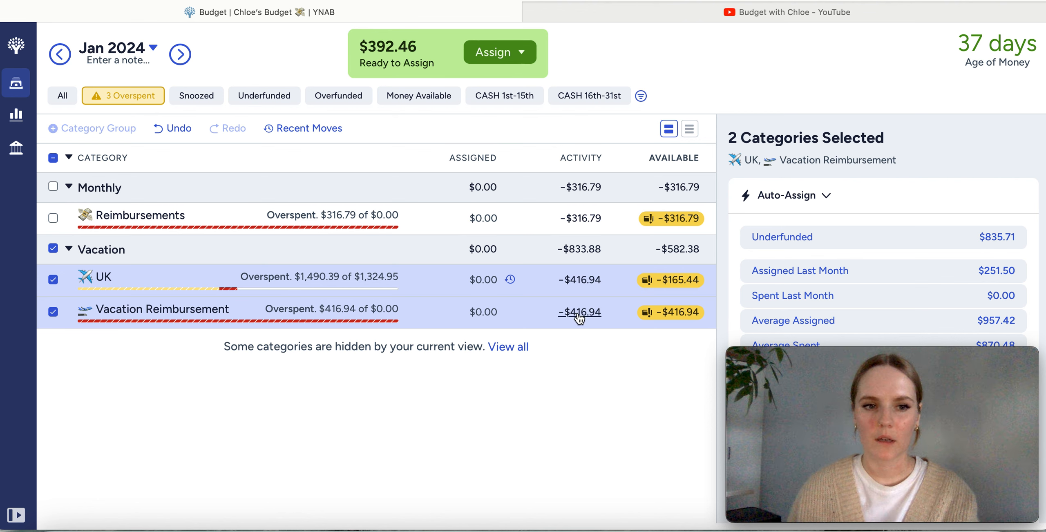
pyautogui.click(53, 313)
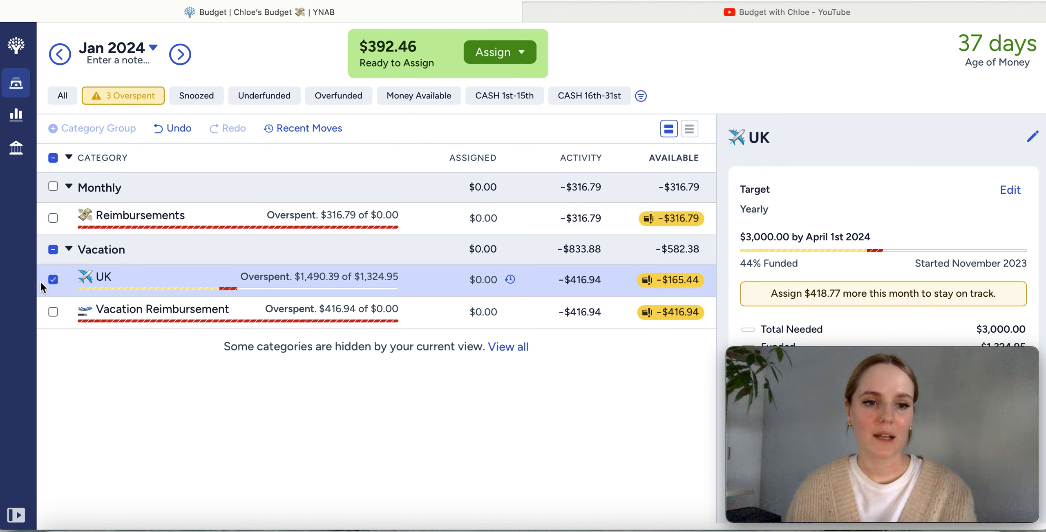
# Assign $165.44 to the UK vacation category to cover its overspending
pyautogui.click(53, 280)
pyautogui.click(53, 313)
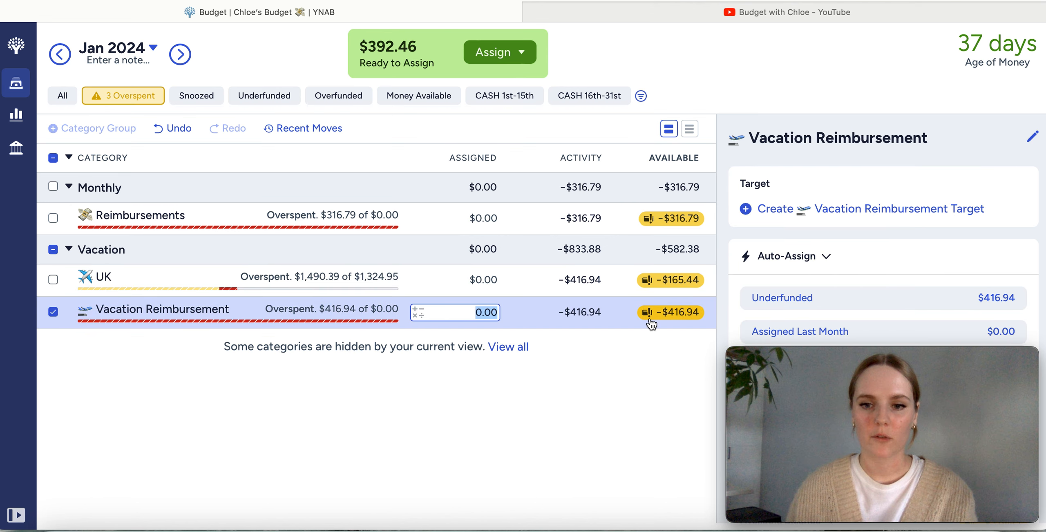
pyautogui.click(53, 312)
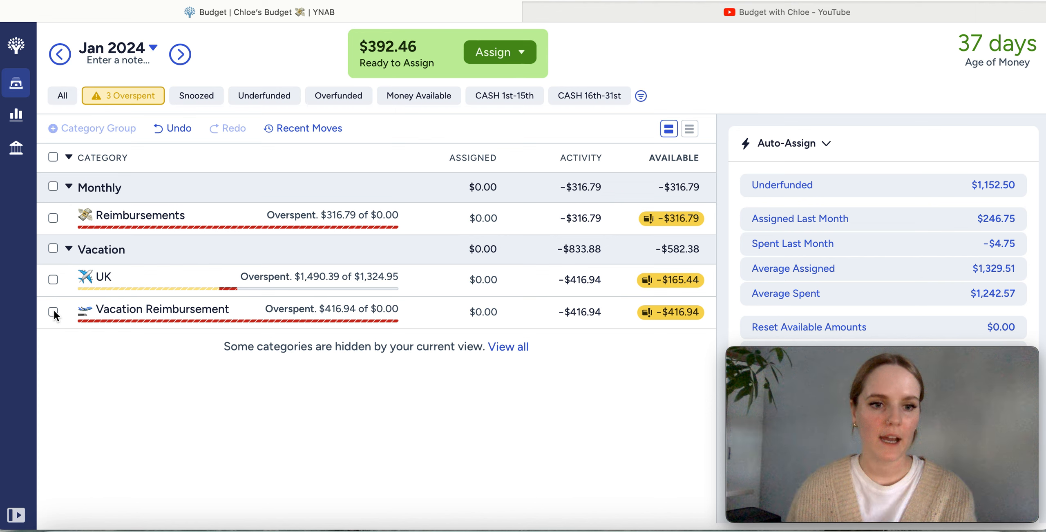
pyautogui.click(53, 281)
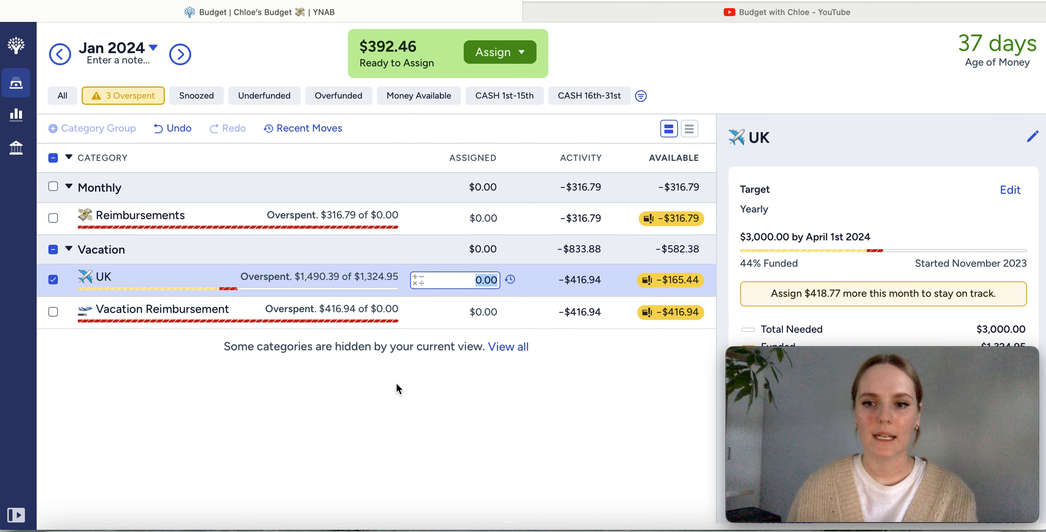
pyautogui.write('165.44')
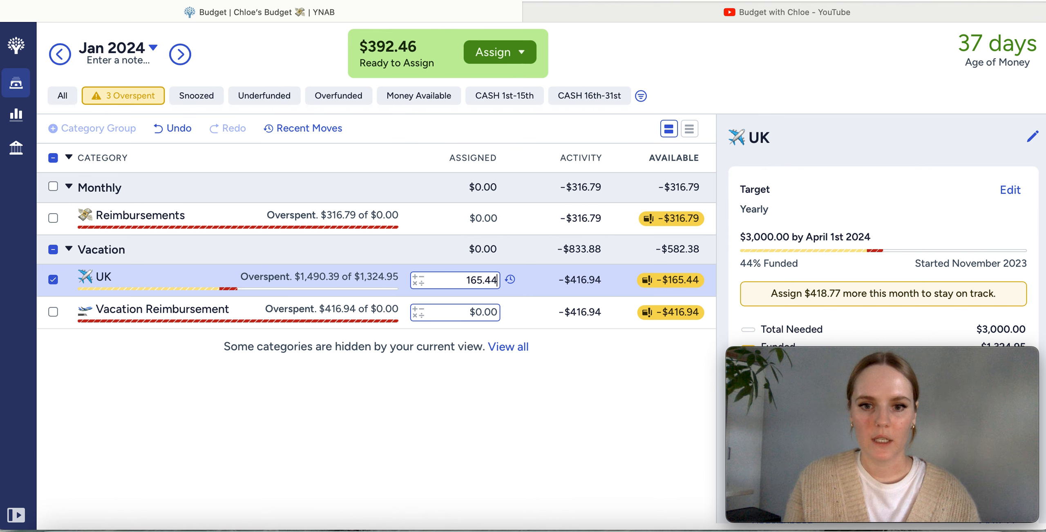
pyautogui.press('Return')
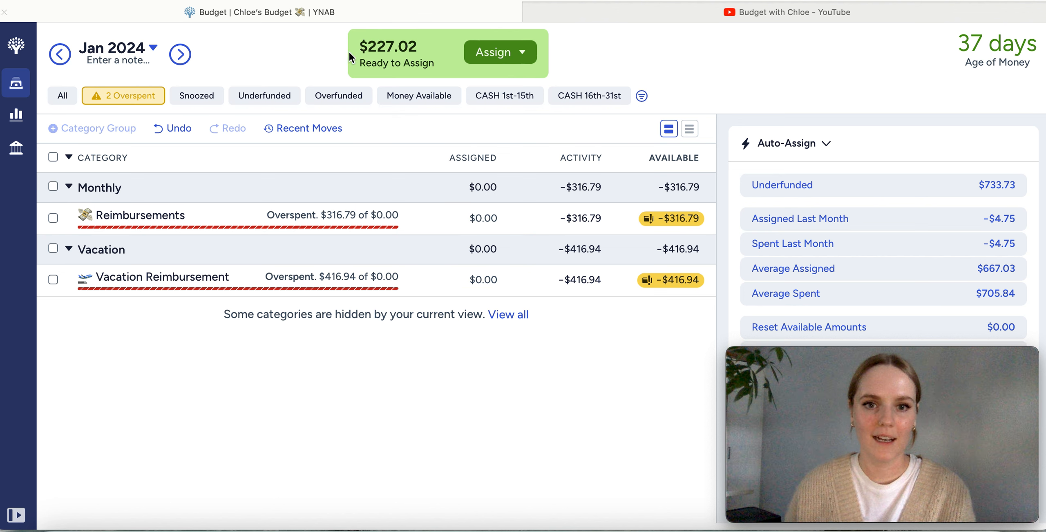
# Show all categories and add $60.92 to the amount already assigned to Peloton to reach its target
pyautogui.click(59, 108)
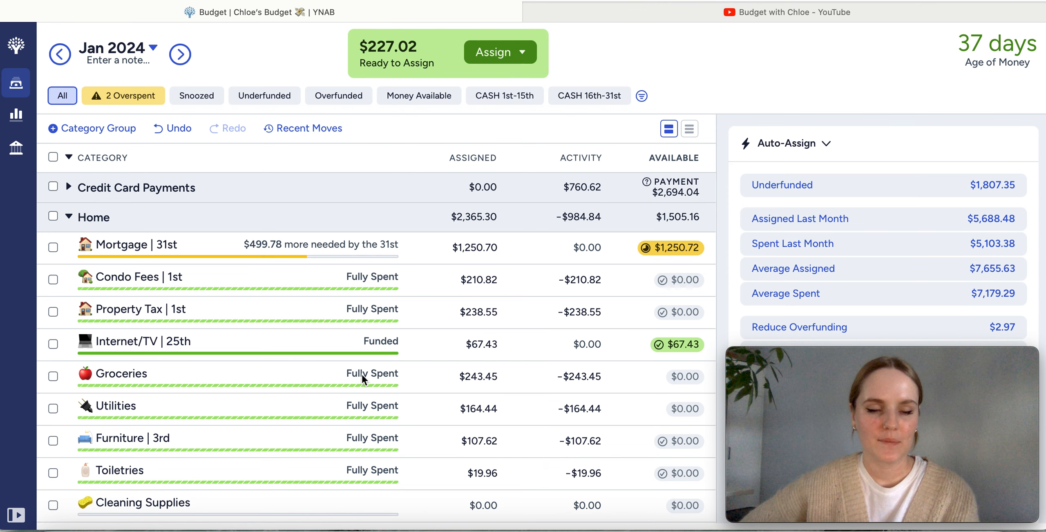
pyautogui.scroll(-5, 402, 422)
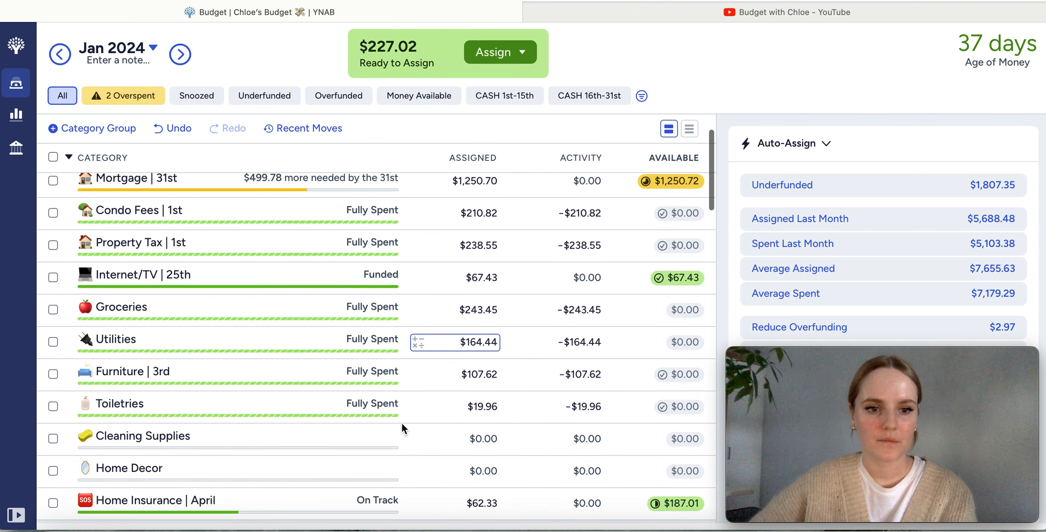
pyautogui.scroll(-8, 402, 421)
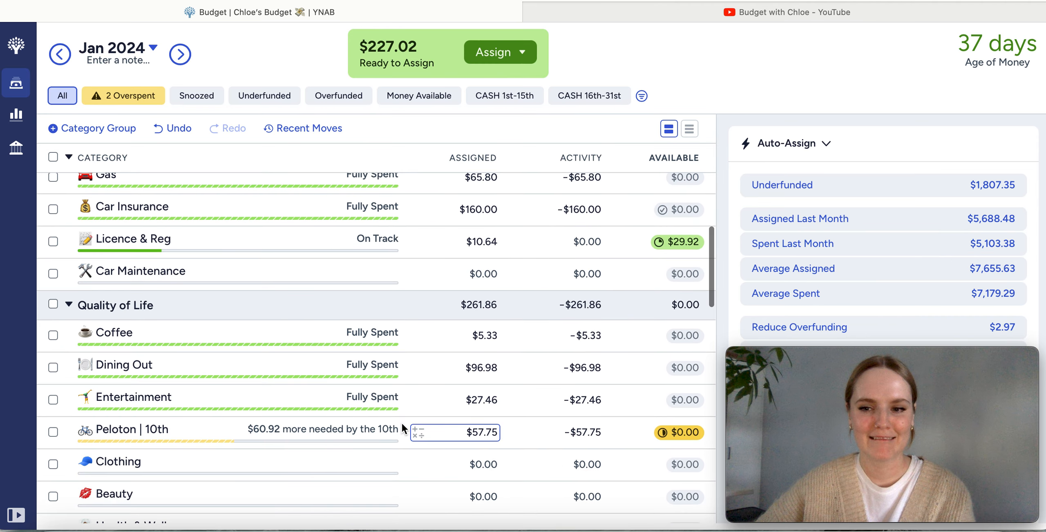
pyautogui.scroll(-3, 402, 428)
pyautogui.scroll(-1, 401, 421)
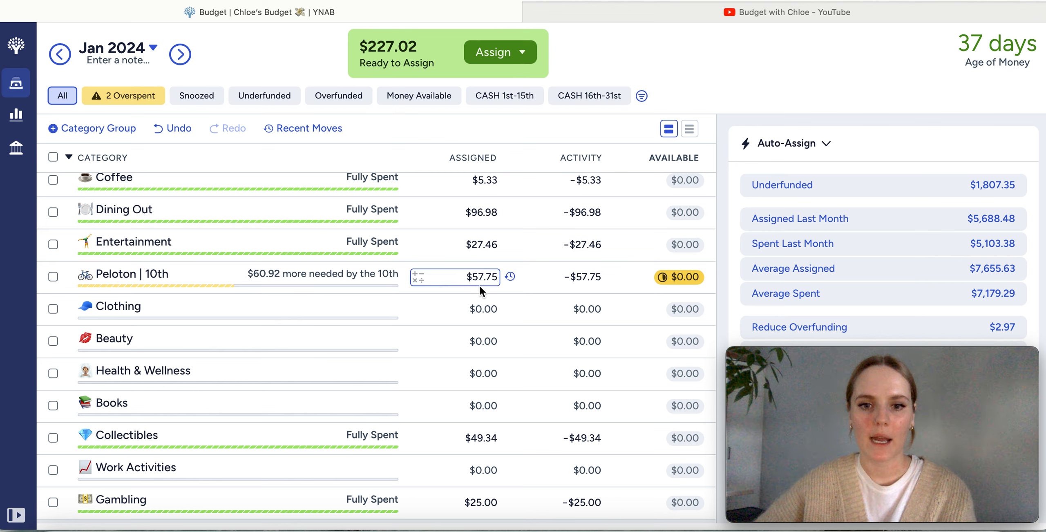
pyautogui.click(499, 279)
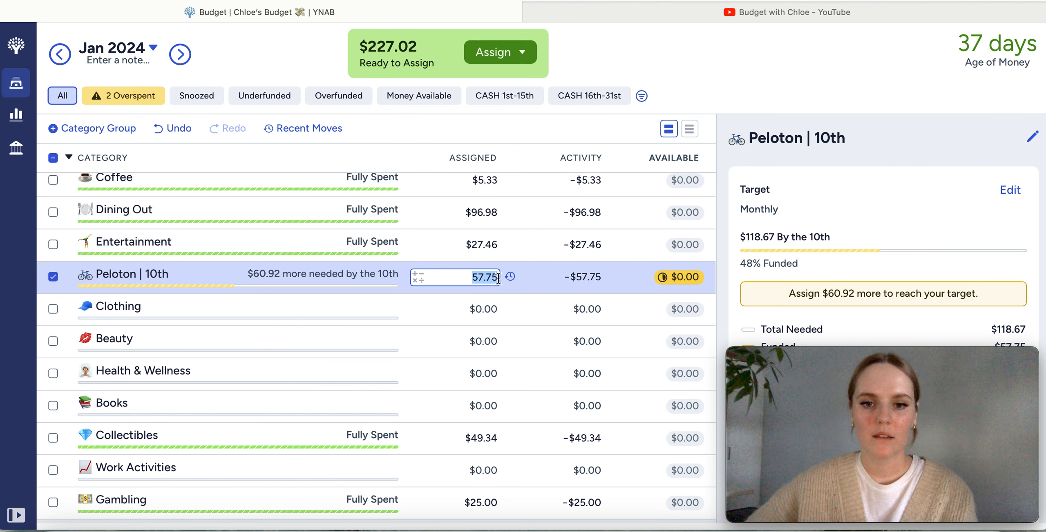
pyautogui.press('Right')
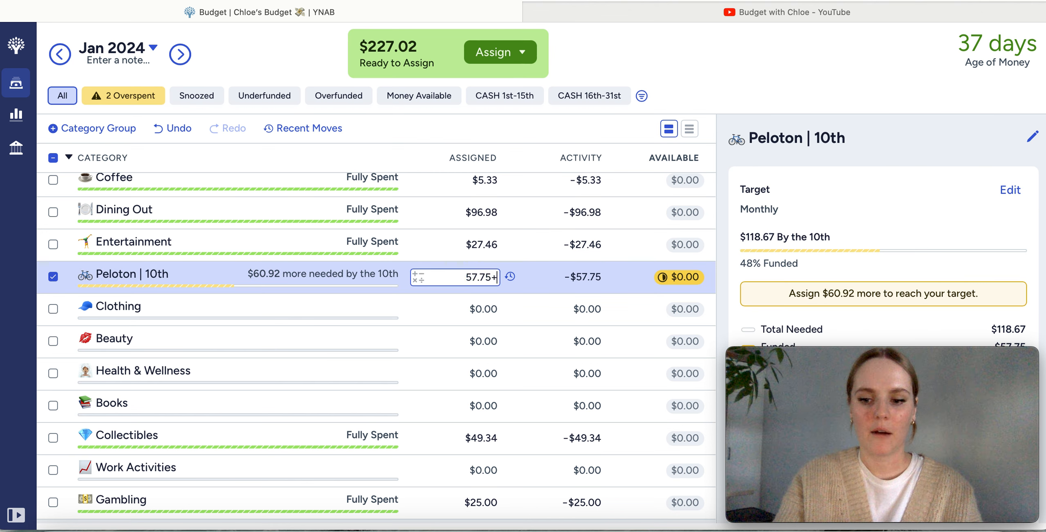
pyautogui.write('+60.92')
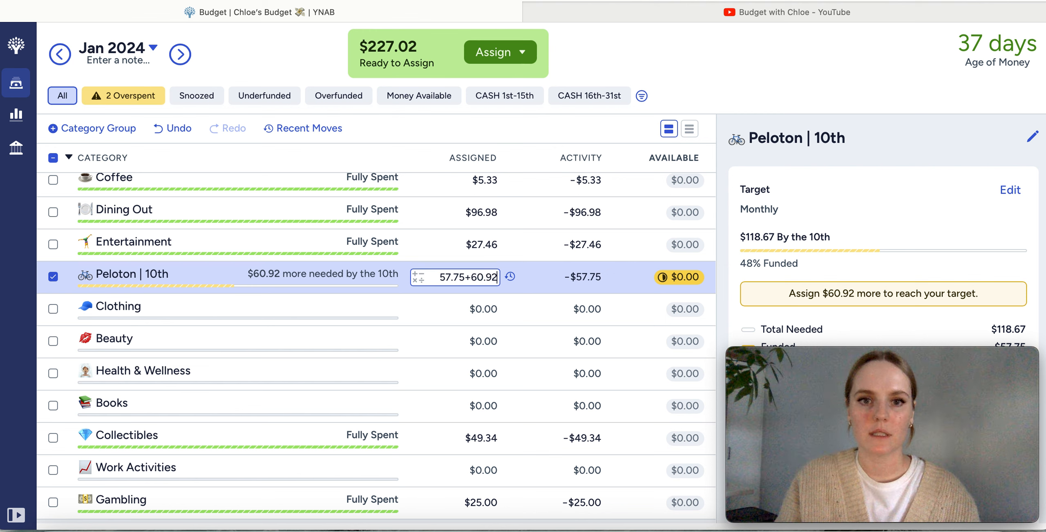
pyautogui.press('Return')
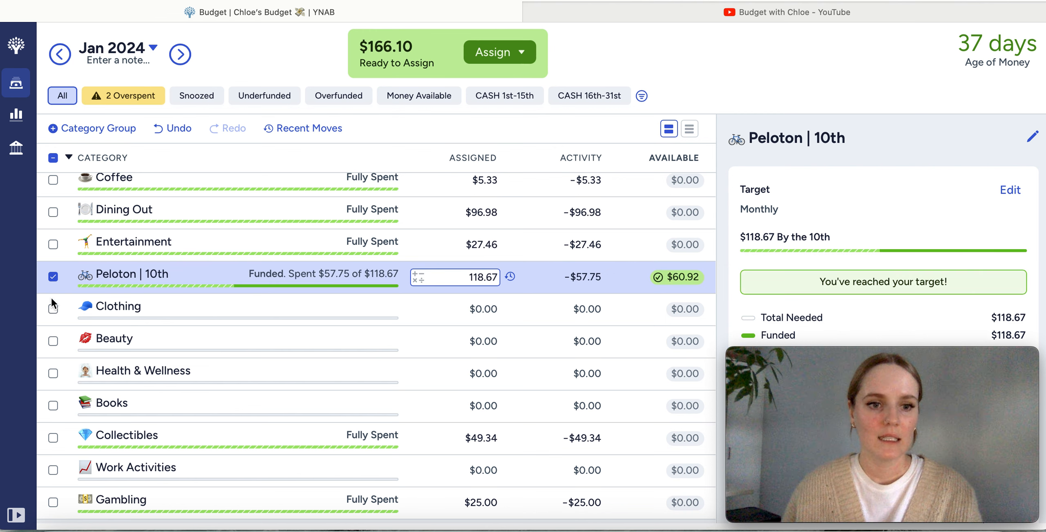
pyautogui.click(53, 277)
# Assign $26.25 to the YNAB category under Annual Expenses to keep its yearly target on track
pyautogui.scroll(-7, 424, 387)
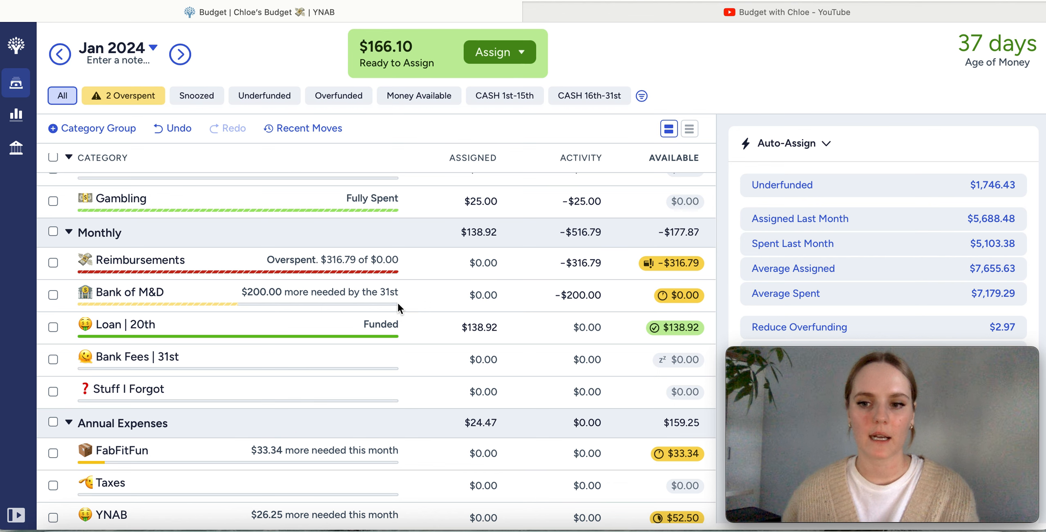
pyautogui.click(453, 386)
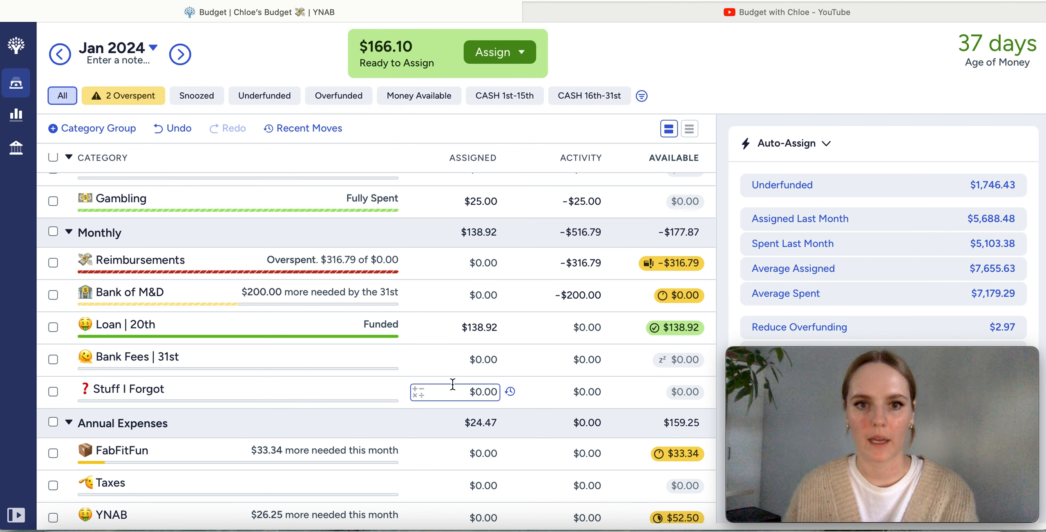
pyautogui.scroll(-2, 453, 384)
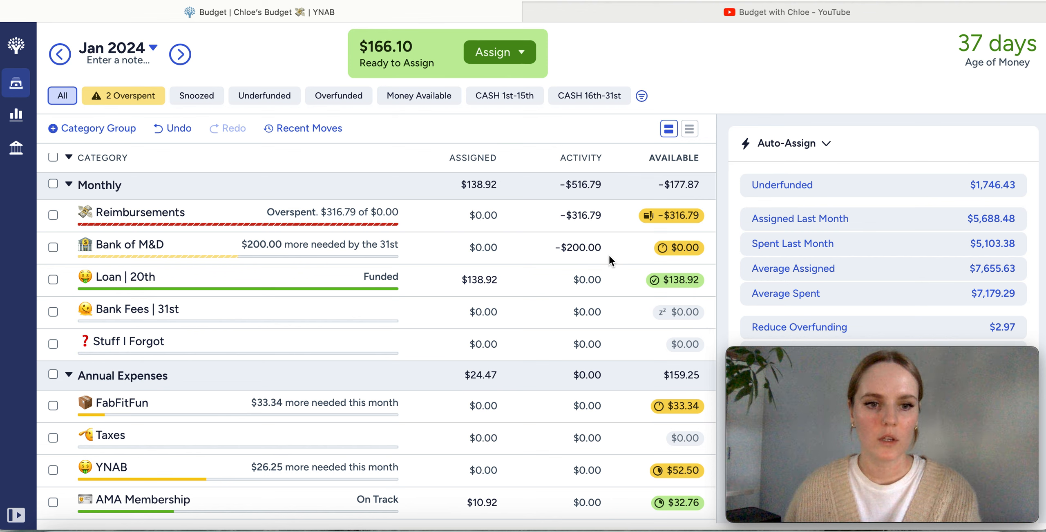
pyautogui.click(462, 251)
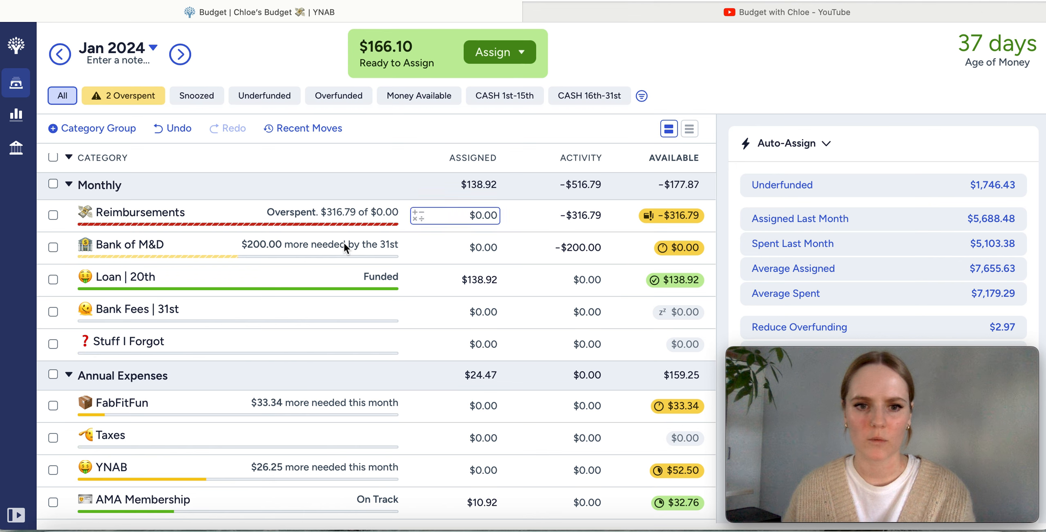
pyautogui.click(450, 310)
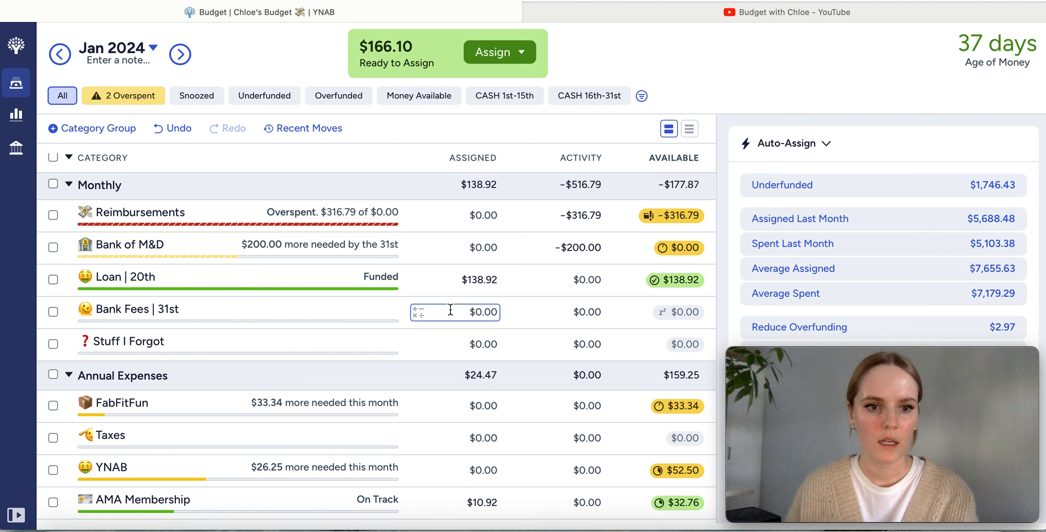
pyautogui.scroll(-3, 451, 310)
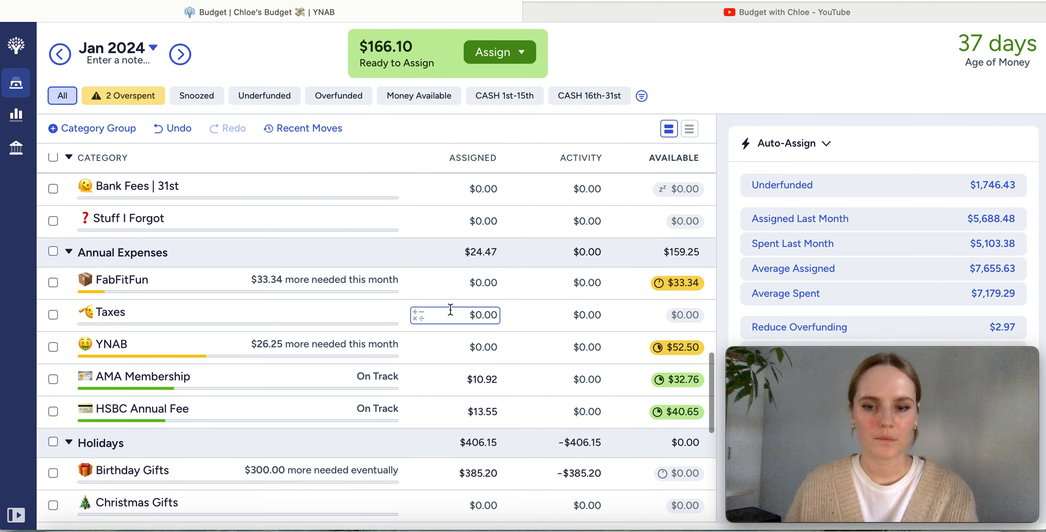
pyautogui.scroll(-1, 450, 310)
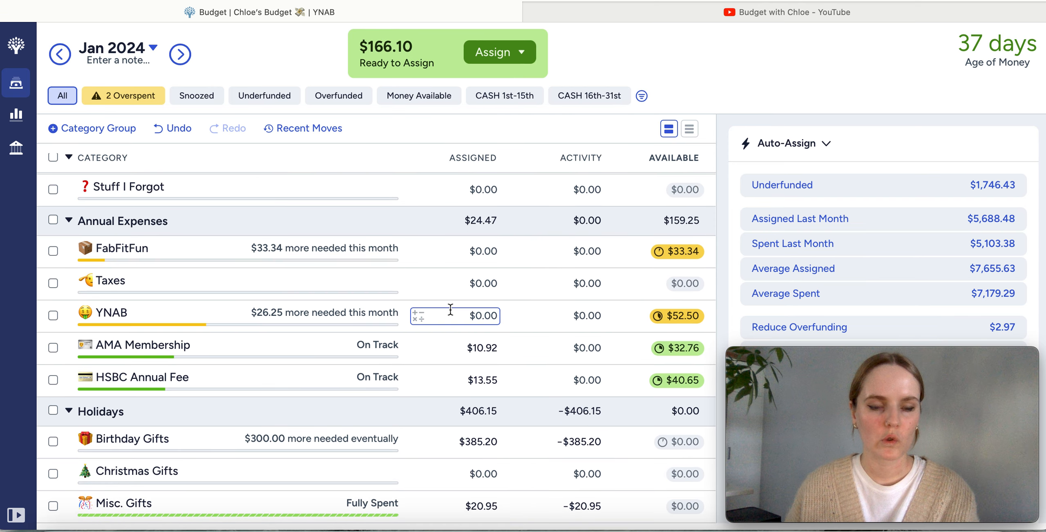
pyautogui.click(469, 314)
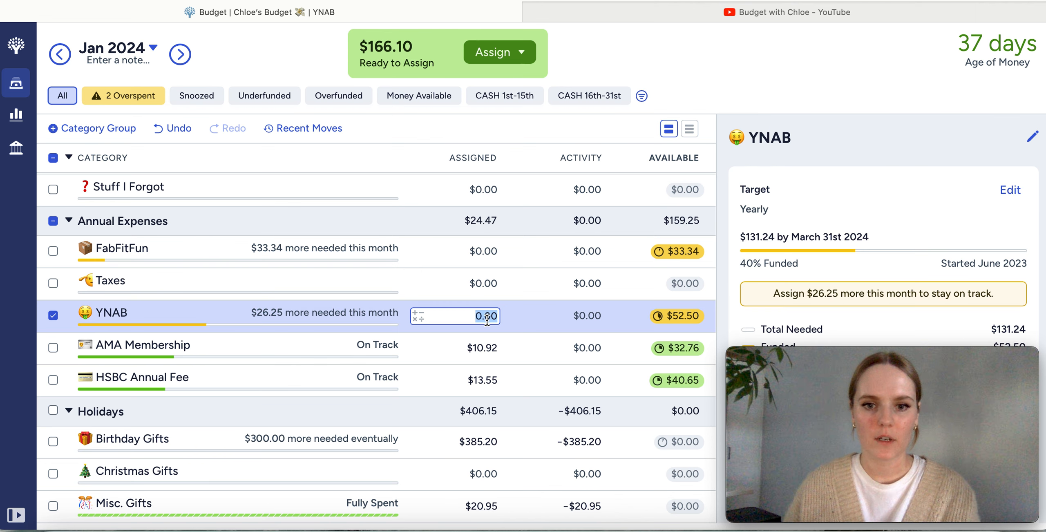
pyautogui.write('26.25')
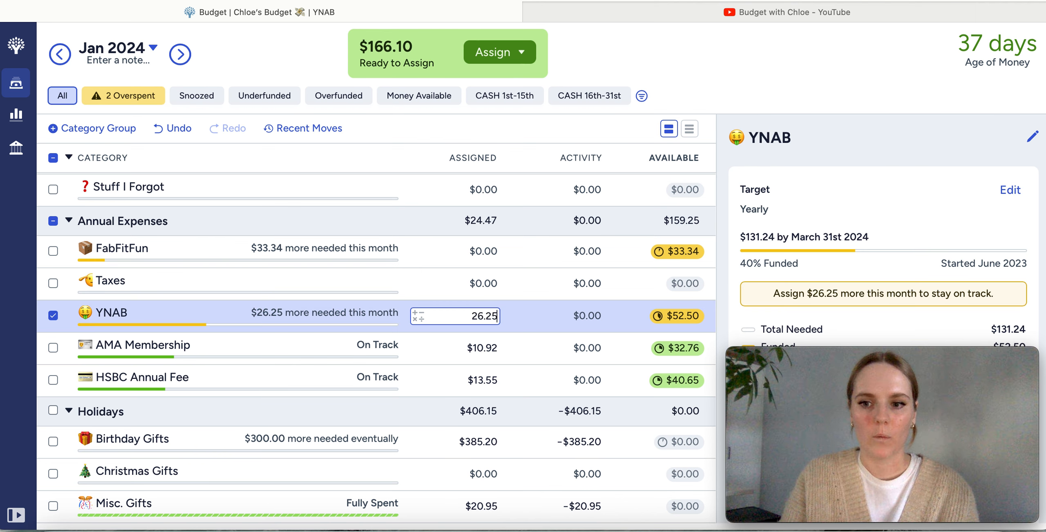
pyautogui.press('Return')
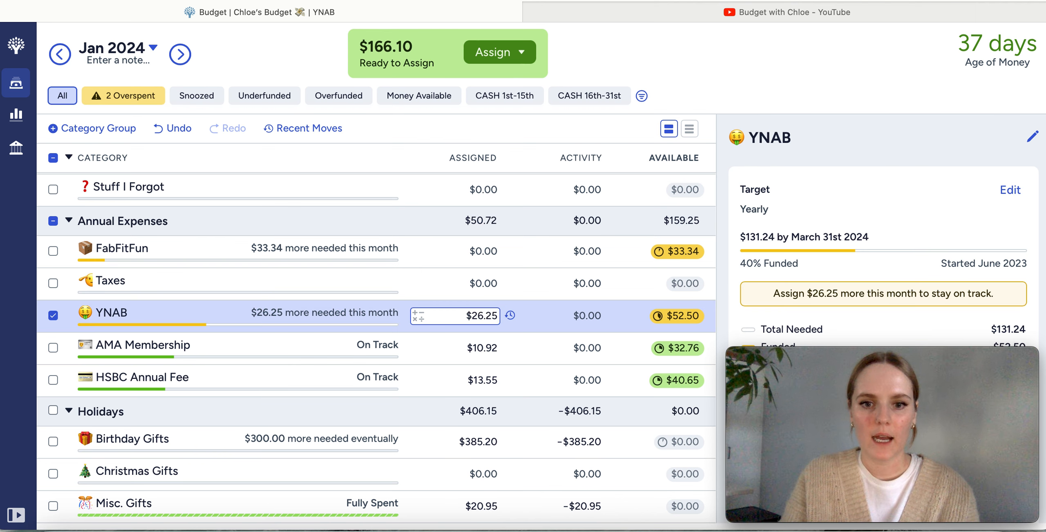
pyautogui.click(53, 315)
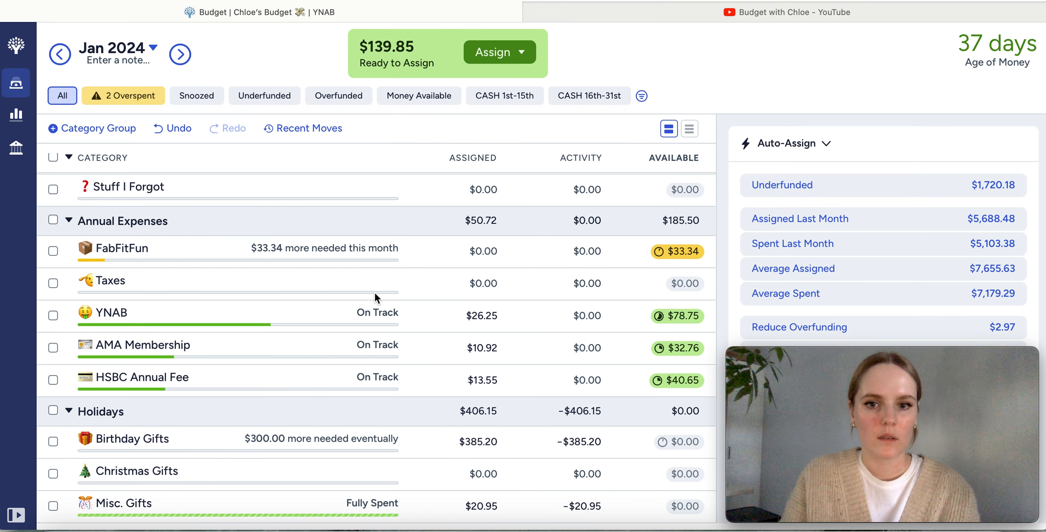
# Assign $33.34 to the FabFitFun category to meet this month's share of its target
pyautogui.click(488, 249)
pyautogui.write('33.34')
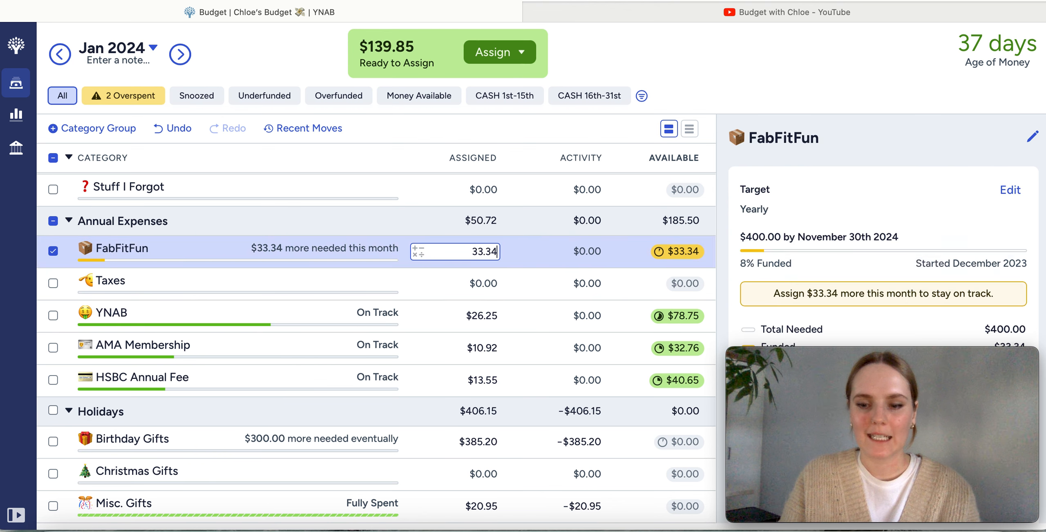
pyautogui.press('Return')
pyautogui.click(53, 251)
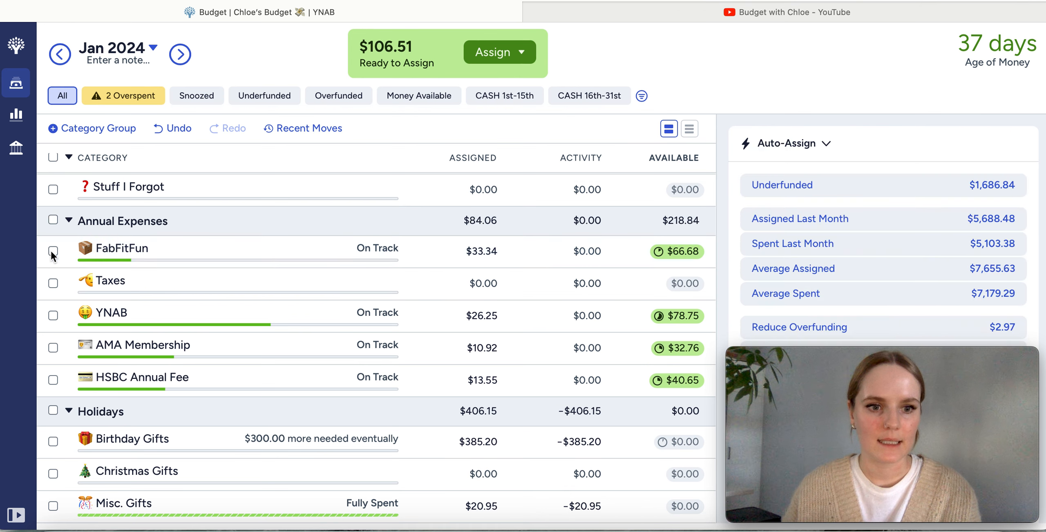
# Review the funding needs of the Holidays, Vacation and Goals categories, and return to the Monthly group
pyautogui.scroll(-3, 596, 429)
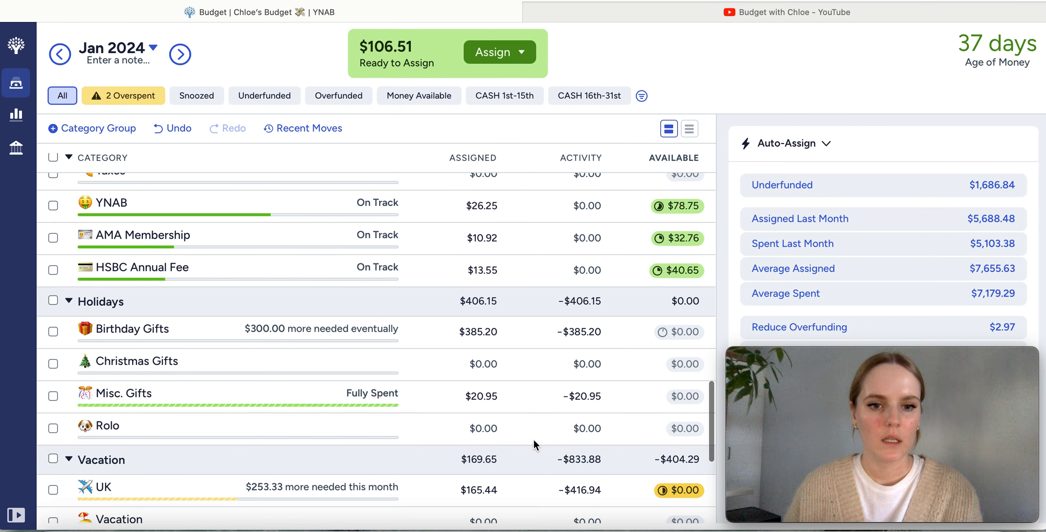
pyautogui.scroll(-3, 518, 452)
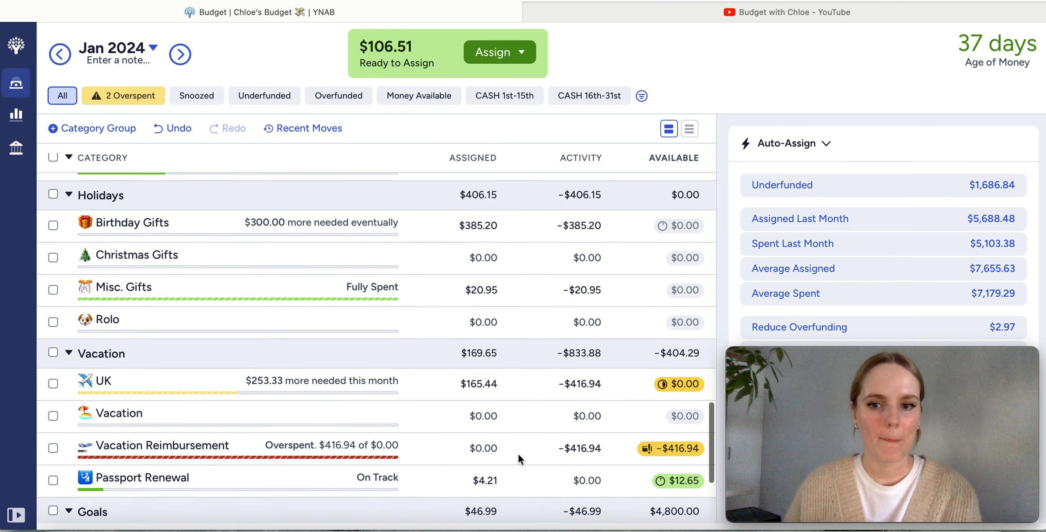
pyautogui.scroll(-2, 519, 452)
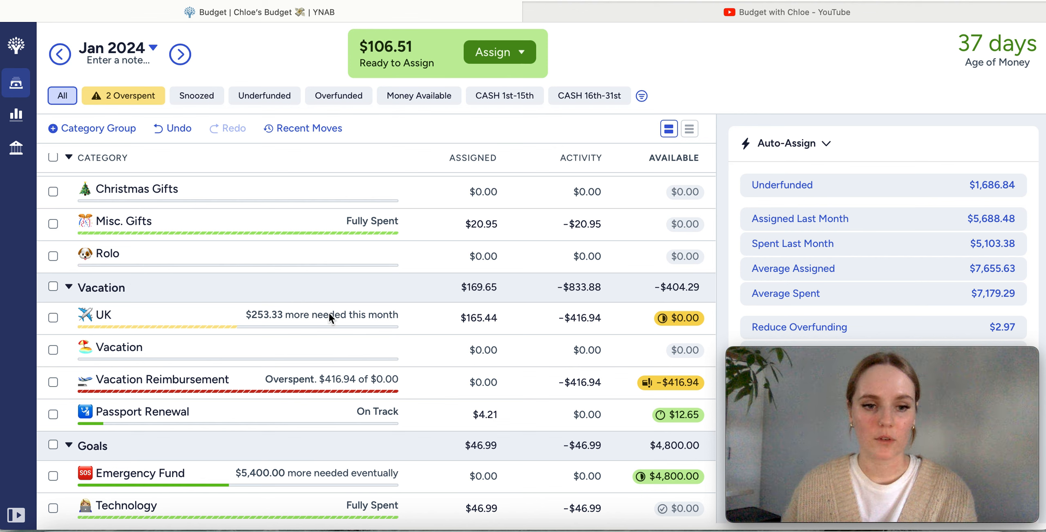
pyautogui.scroll(-2, 448, 335)
pyautogui.click(450, 335)
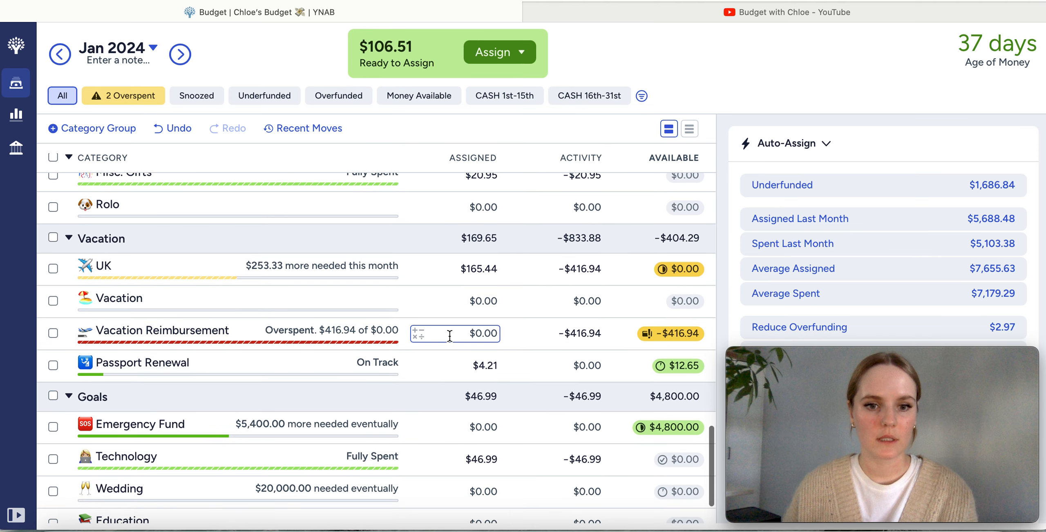
pyautogui.scroll(-3, 449, 335)
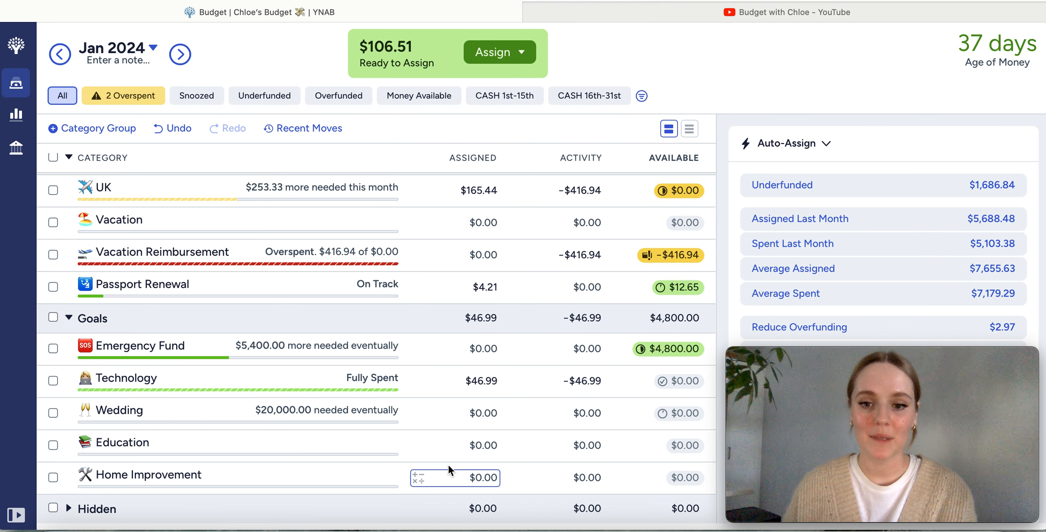
pyautogui.scroll(5, 448, 464)
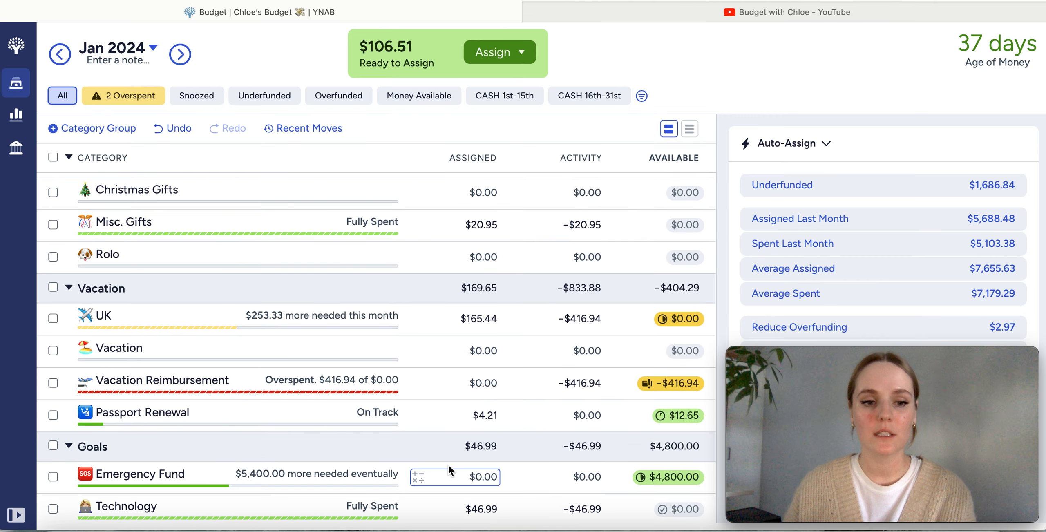
pyautogui.scroll(1, 448, 464)
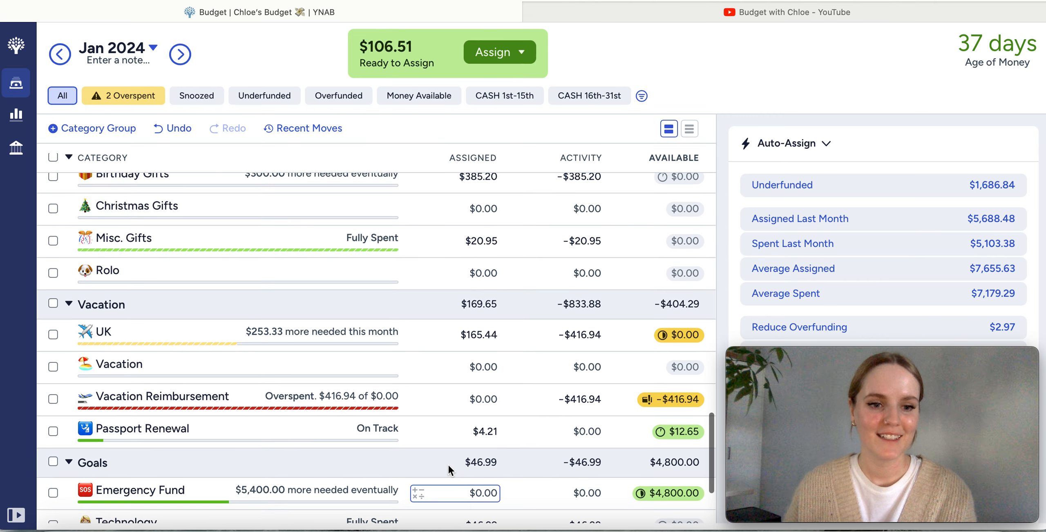
pyautogui.scroll(4, 448, 465)
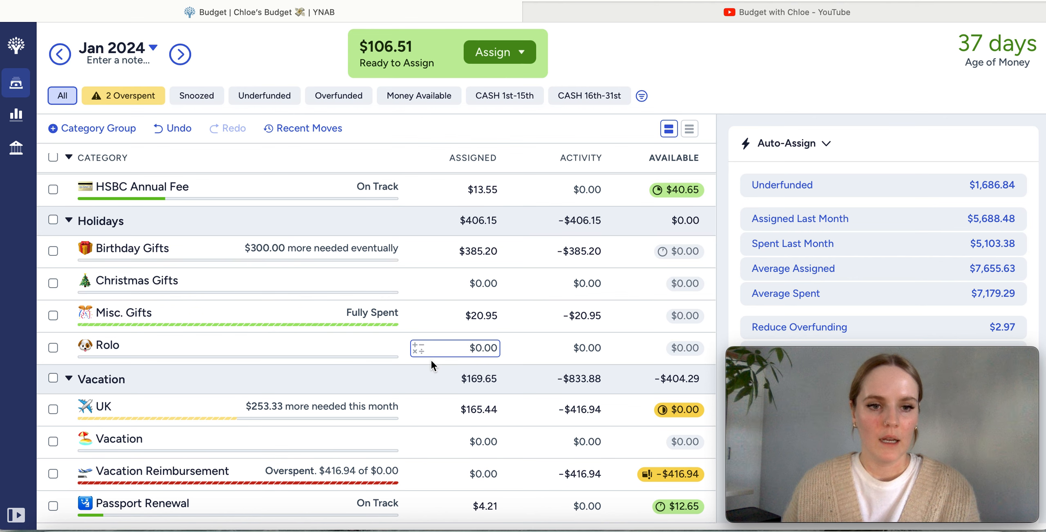
pyautogui.scroll(4, 430, 358)
pyautogui.scroll(6, 430, 364)
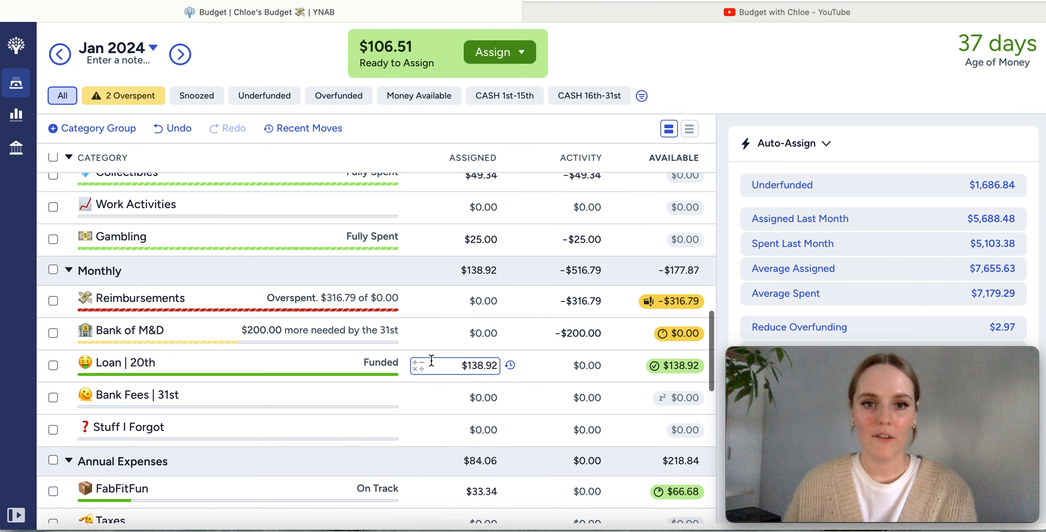
# Review the Monthly group's funding needs, and return to the household bills at the start of the budget
pyautogui.scroll(1, 431, 362)
pyautogui.scroll(1, 431, 360)
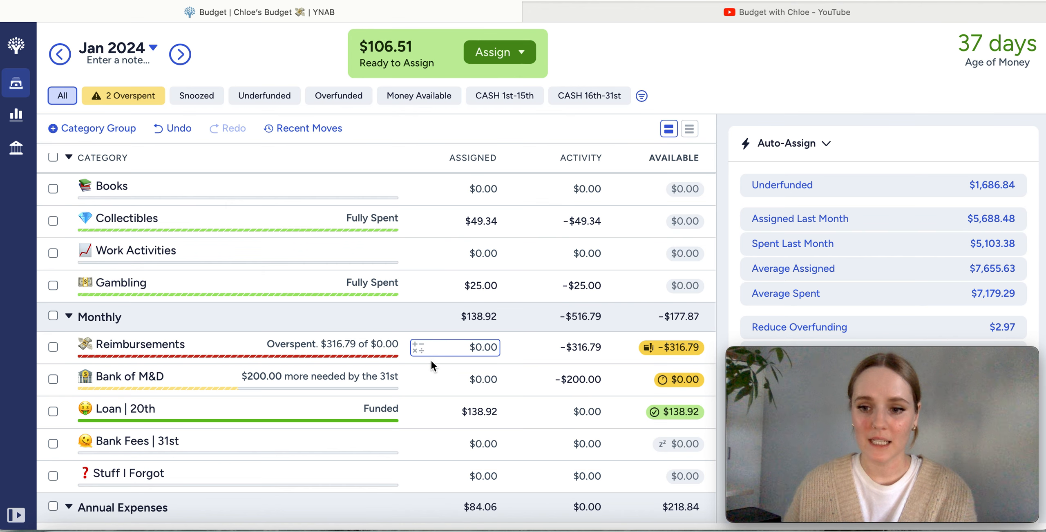
pyautogui.scroll(1, 430, 359)
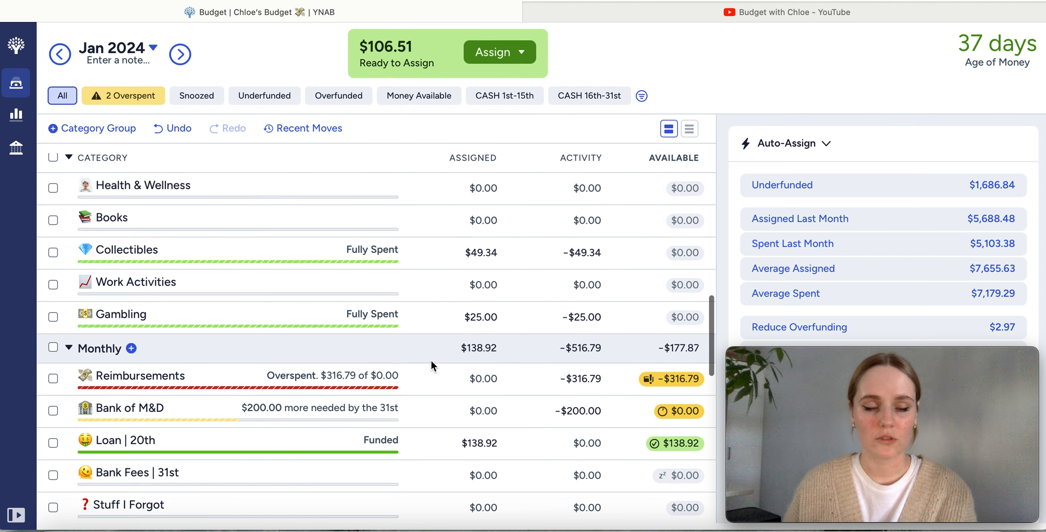
pyautogui.scroll(15, 431, 360)
pyautogui.scroll(-1, 431, 360)
pyautogui.scroll(-2, 431, 360)
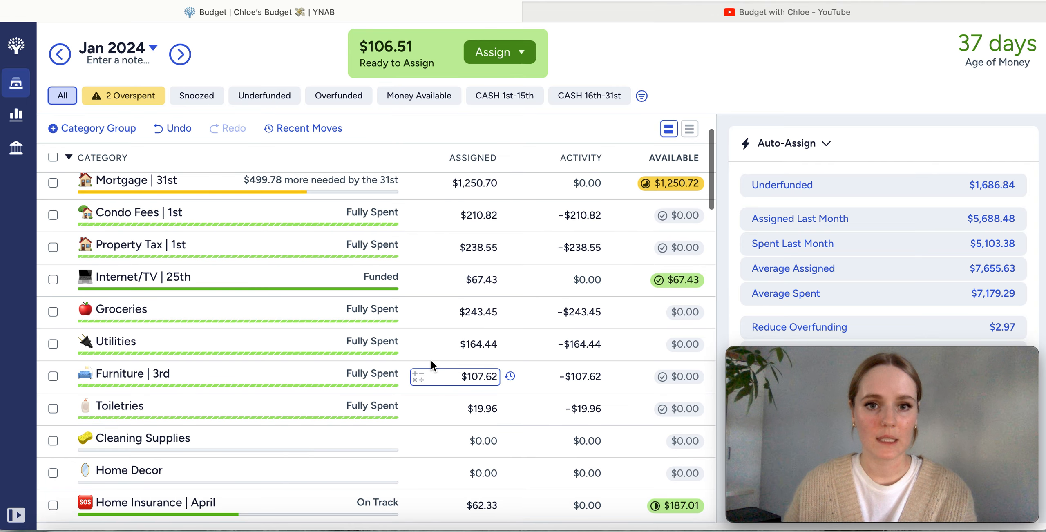
pyautogui.scroll(1, 430, 360)
pyautogui.scroll(-1, 431, 360)
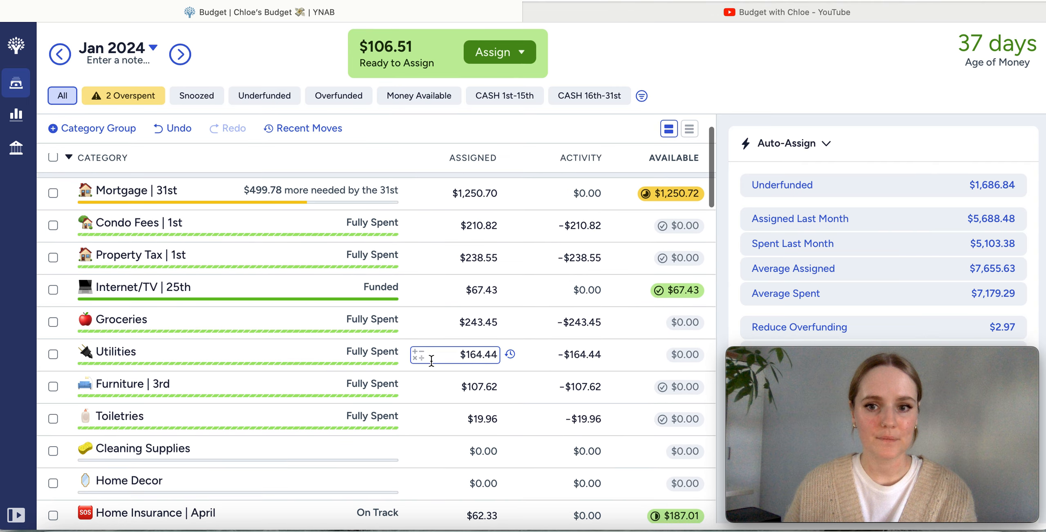
pyautogui.scroll(-2, 432, 360)
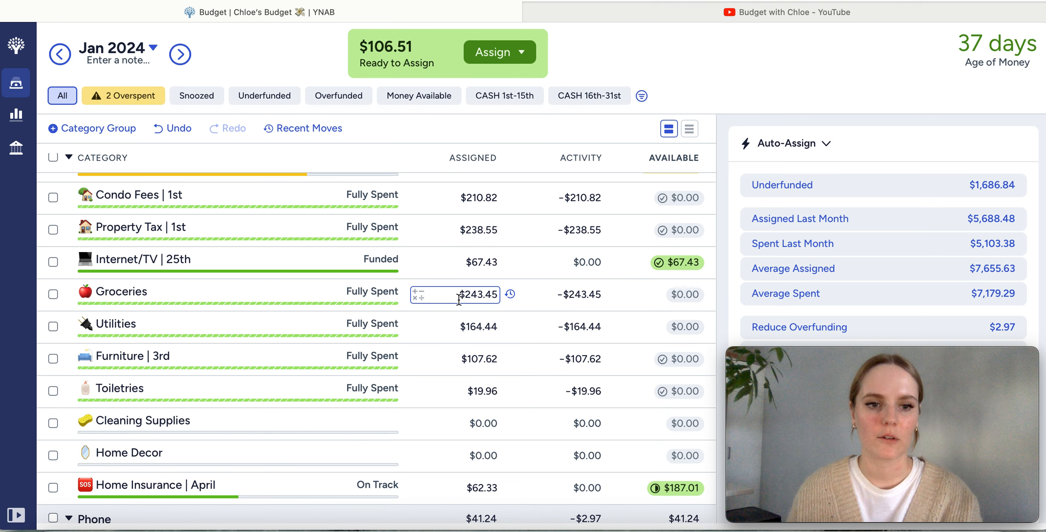
# Examine the assigned and available amounts from the household categories through Phone, Car, Quality of Life, Monthly and Annual Expenses
pyautogui.scroll(-5, 459, 299)
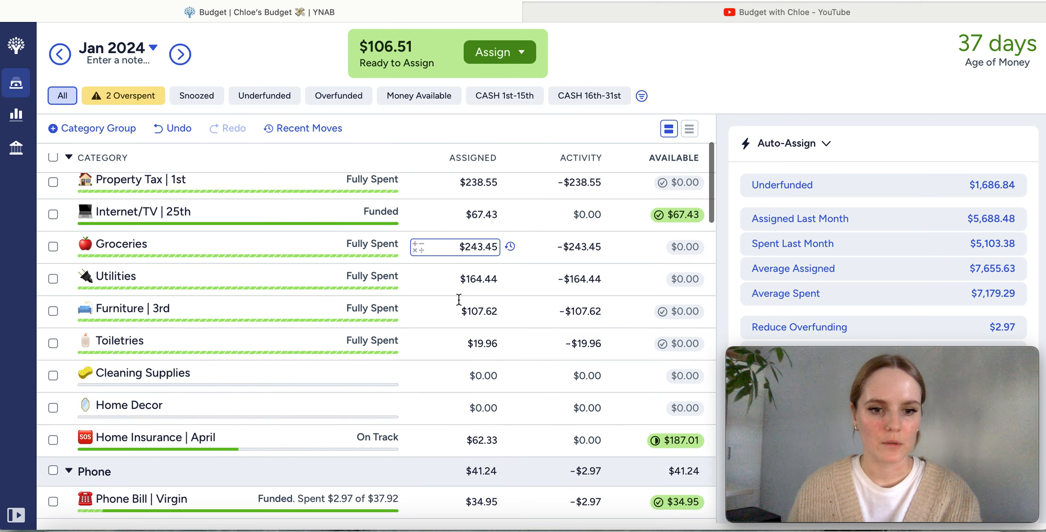
pyautogui.scroll(-4, 458, 301)
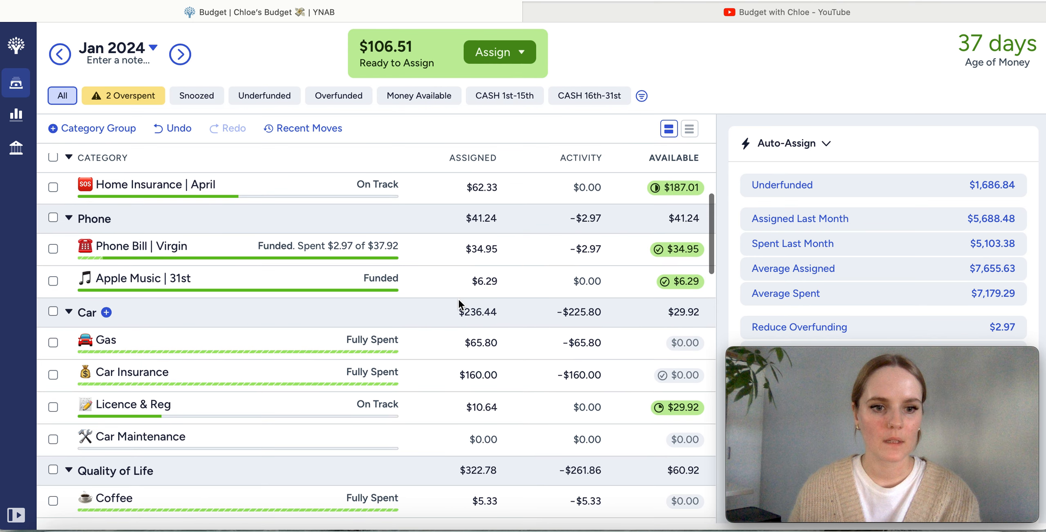
pyautogui.scroll(-1, 459, 301)
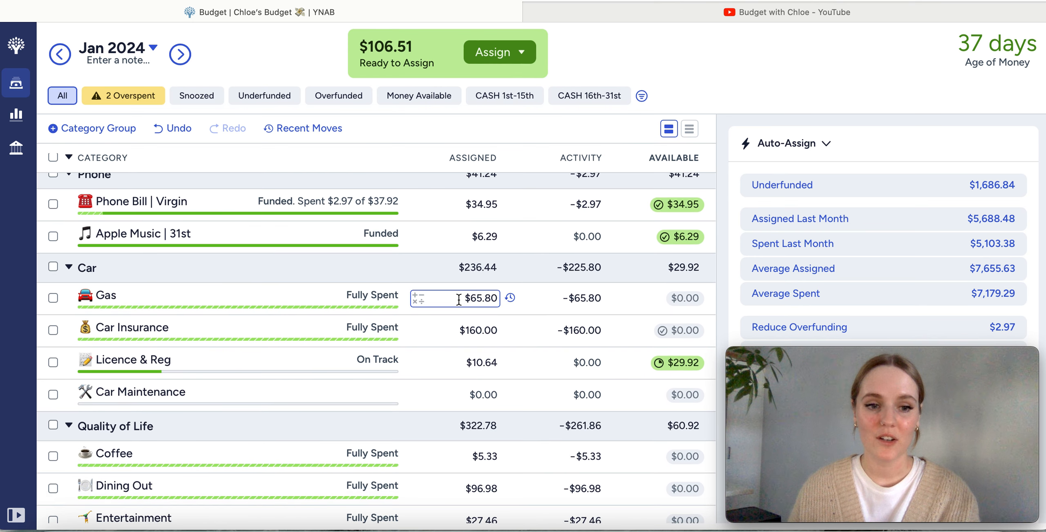
pyautogui.scroll(-1, 459, 300)
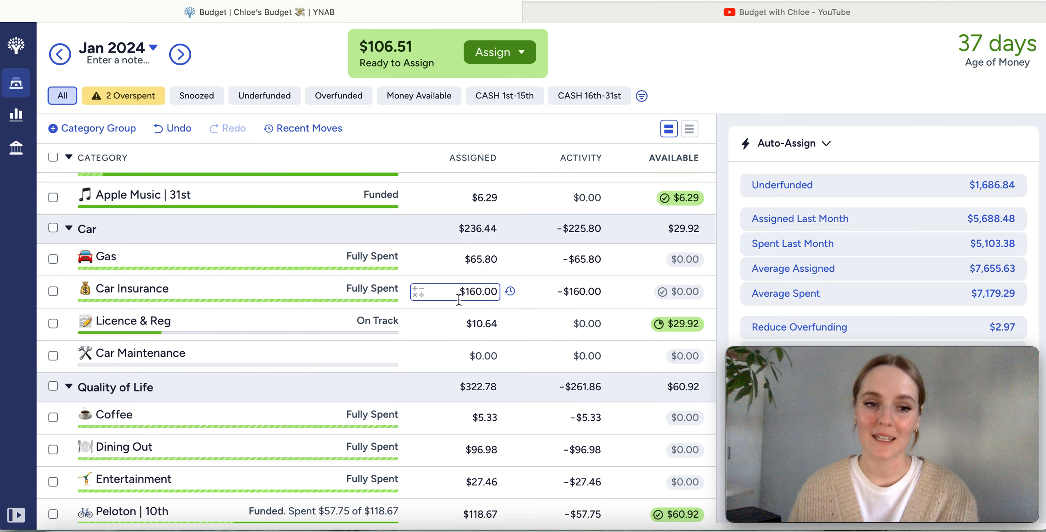
pyautogui.scroll(-1, 458, 300)
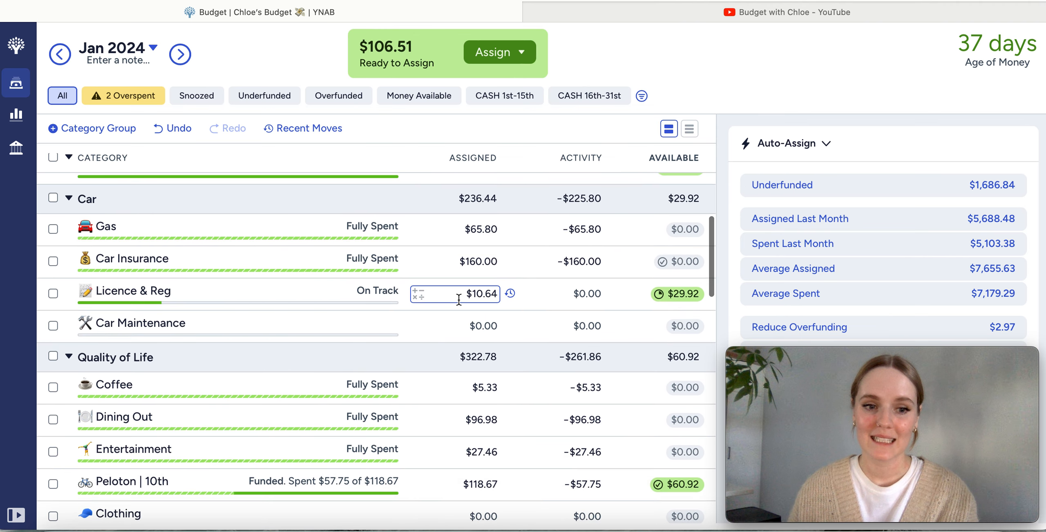
pyautogui.scroll(-2, 458, 300)
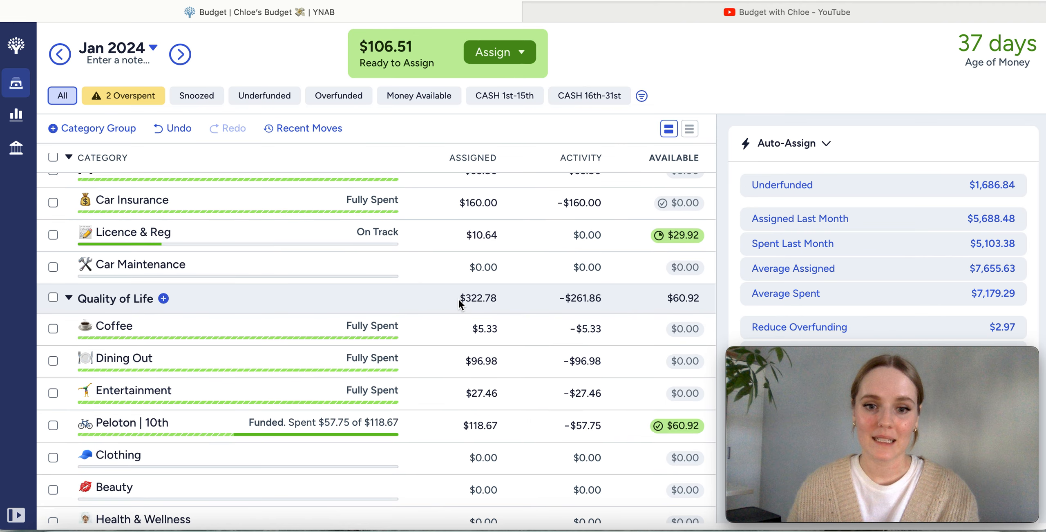
pyautogui.scroll(-1, 459, 299)
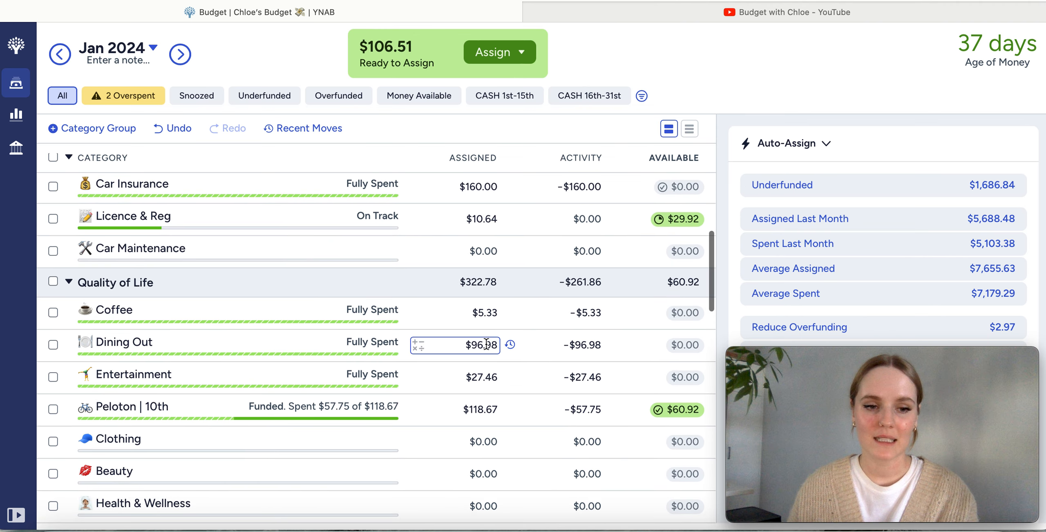
pyautogui.scroll(-5, 478, 354)
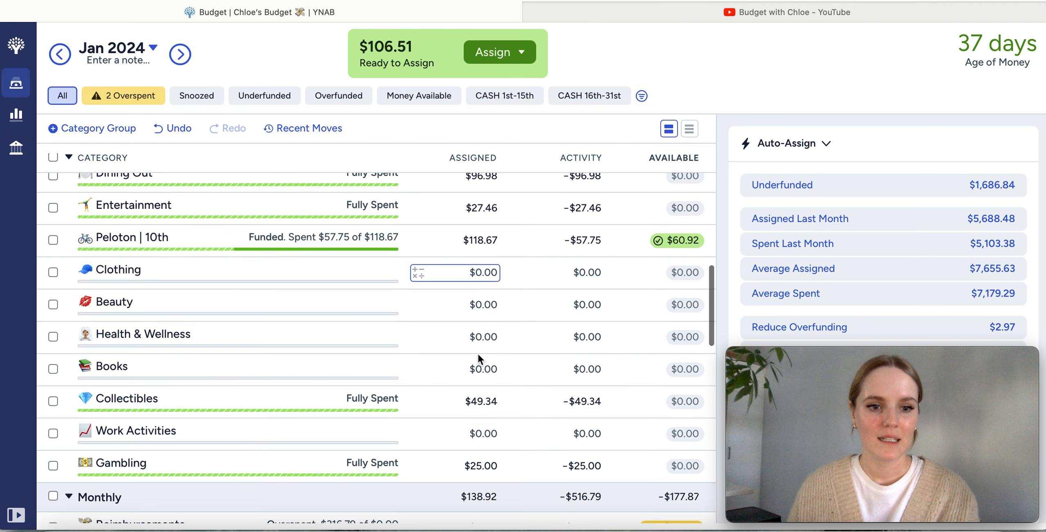
pyautogui.scroll(-4, 478, 356)
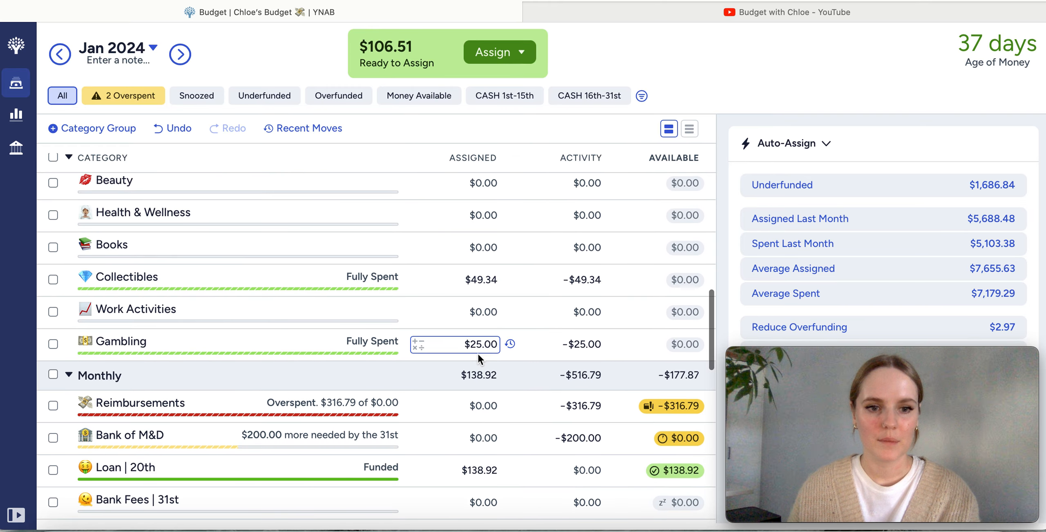
pyautogui.scroll(-4, 478, 356)
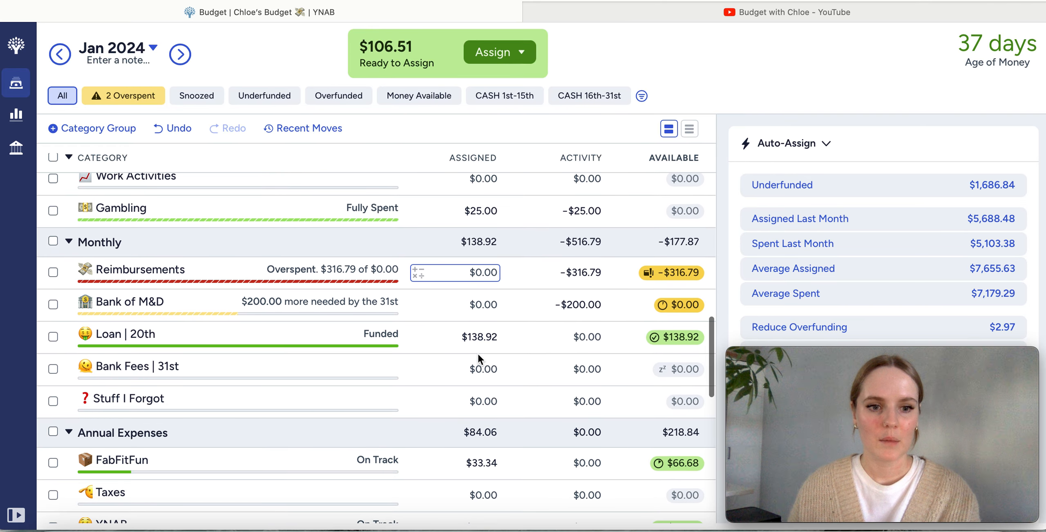
pyautogui.scroll(-3, 479, 355)
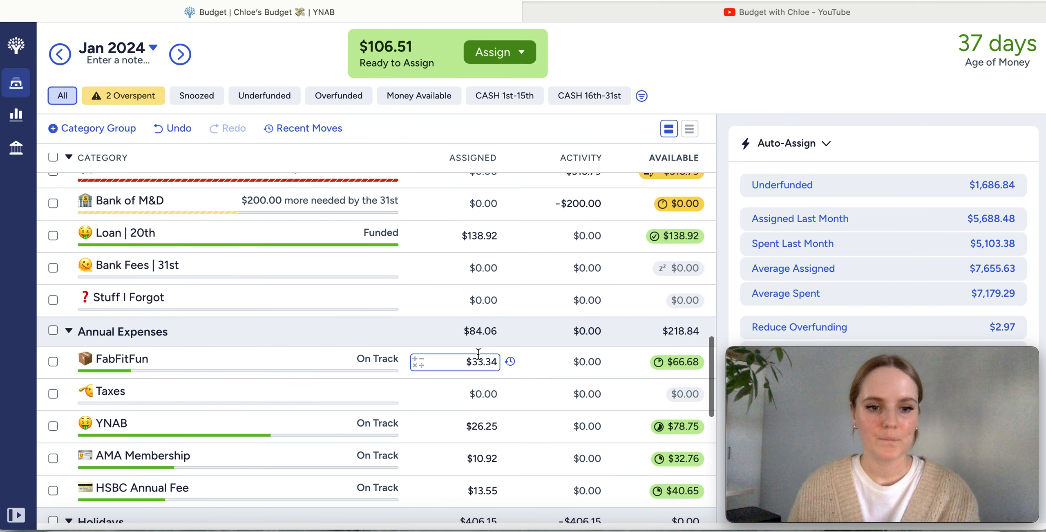
pyautogui.scroll(10, 478, 353)
pyautogui.scroll(-2, 479, 287)
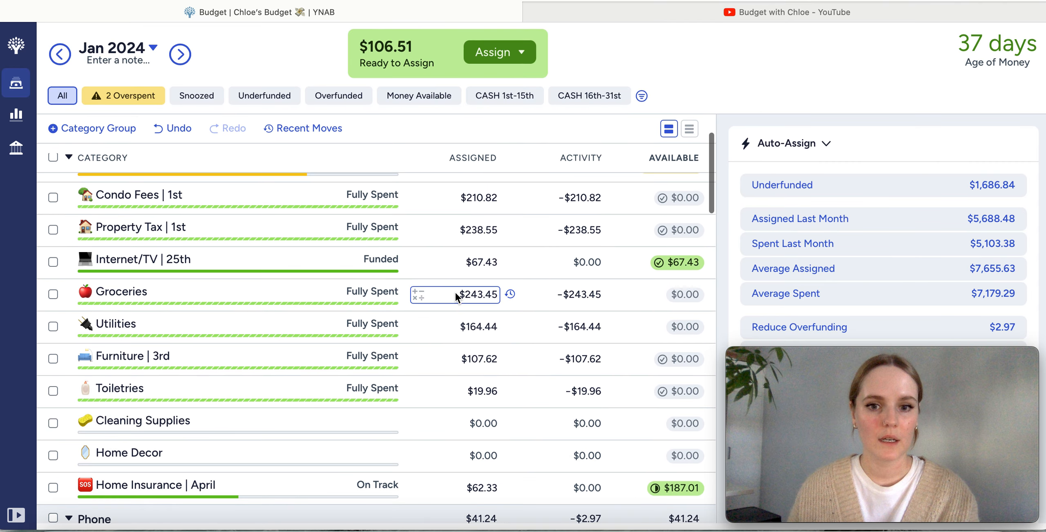
pyautogui.click(455, 293)
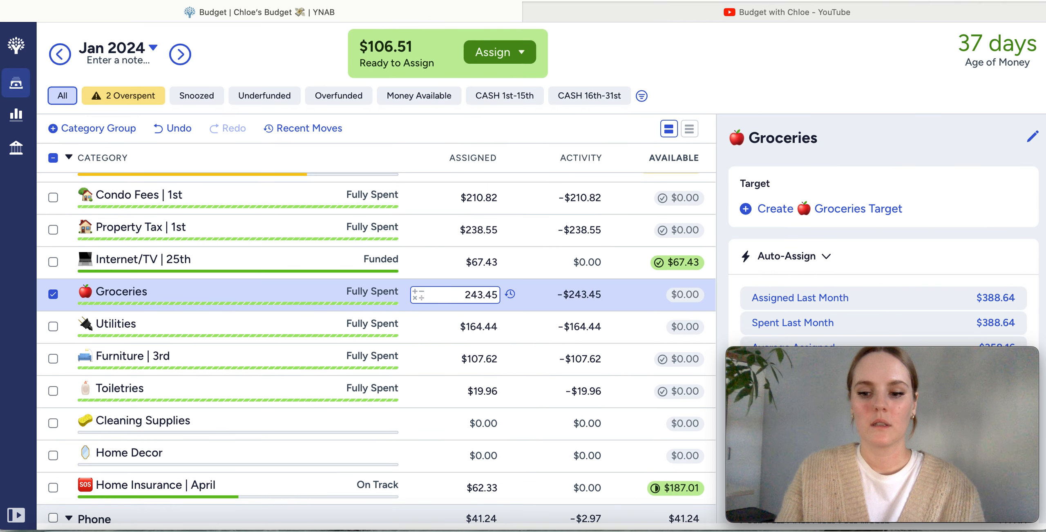
pyautogui.write('+')
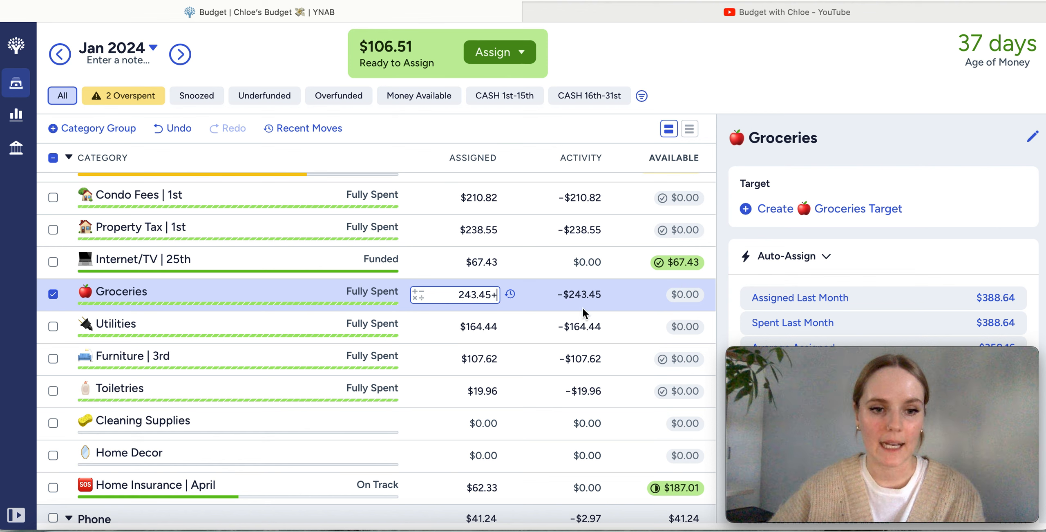
# Add $25 to the amount already assigned to Dining Out in the Quality of Life group, and deselect the category
pyautogui.scroll(-2, 535, 403)
pyautogui.scroll(-1, 535, 403)
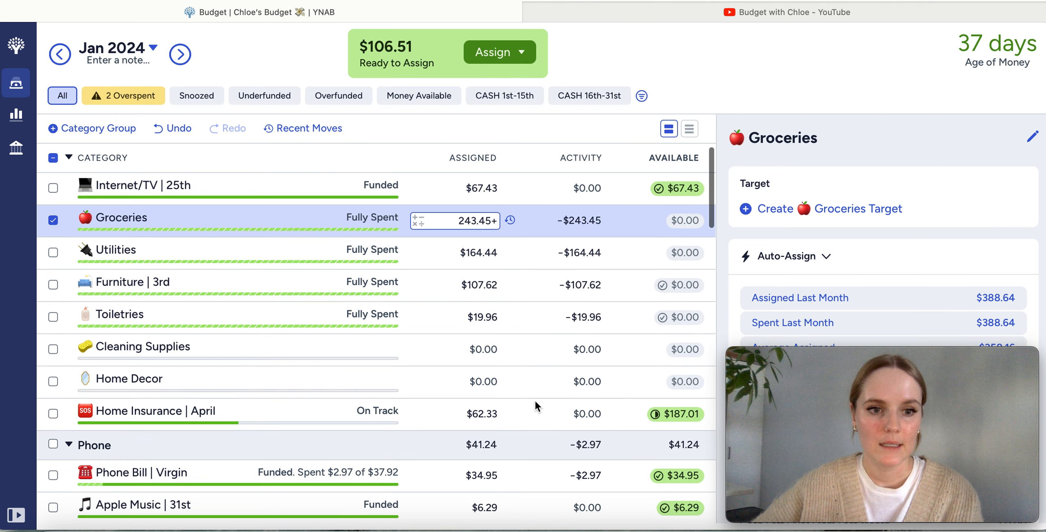
pyautogui.scroll(-1, 536, 403)
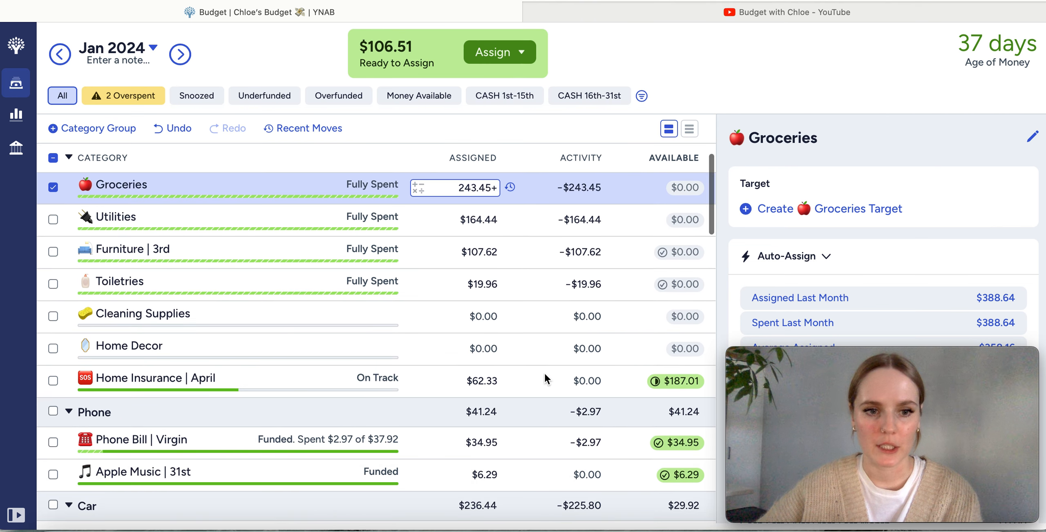
pyautogui.scroll(-1, 544, 377)
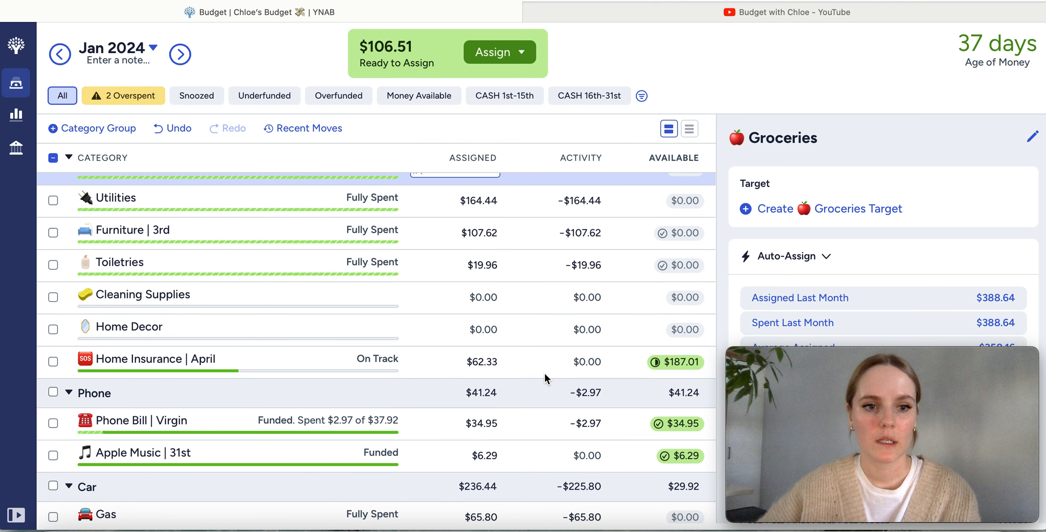
pyautogui.scroll(-1, 544, 373)
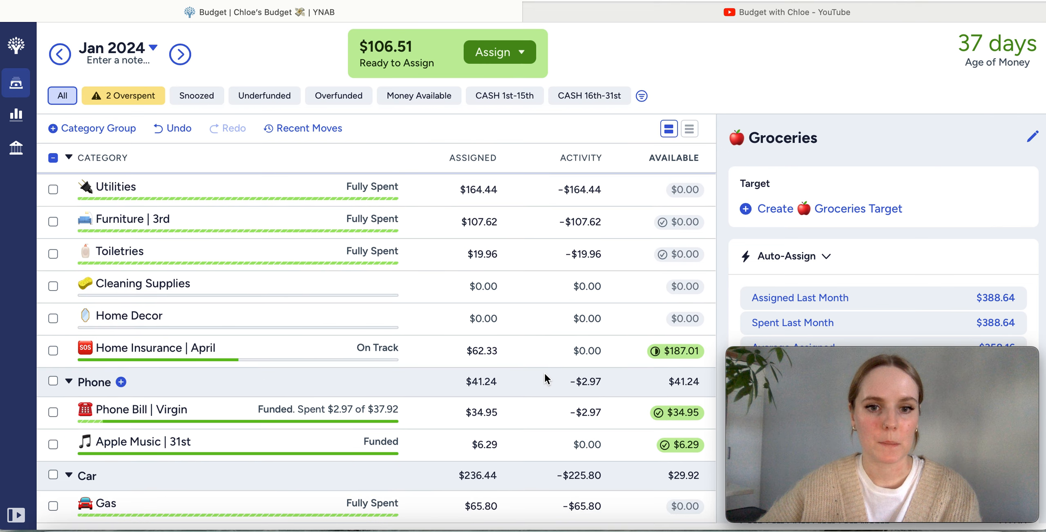
pyautogui.scroll(-2, 545, 375)
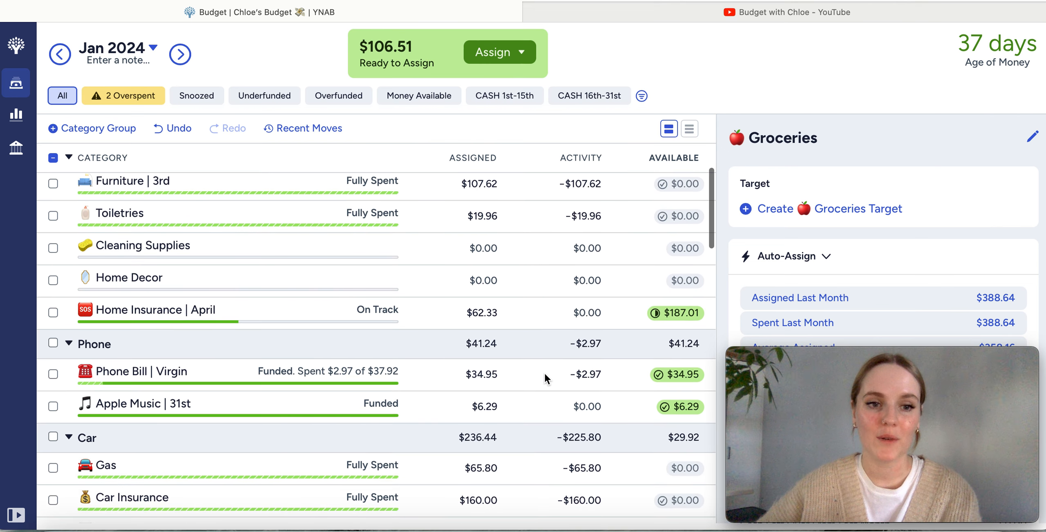
pyautogui.scroll(-1, 545, 375)
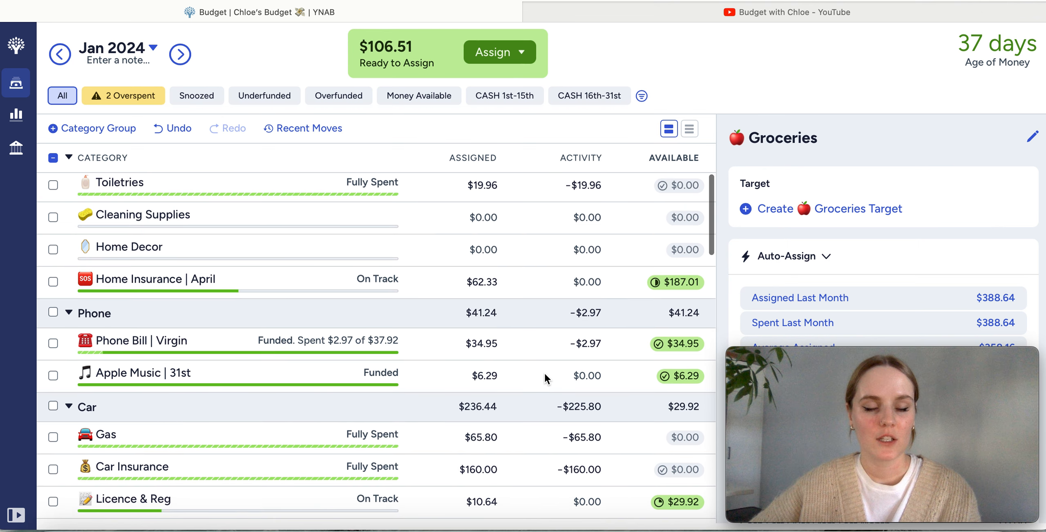
pyautogui.scroll(-1, 544, 373)
pyautogui.scroll(-1, 544, 373)
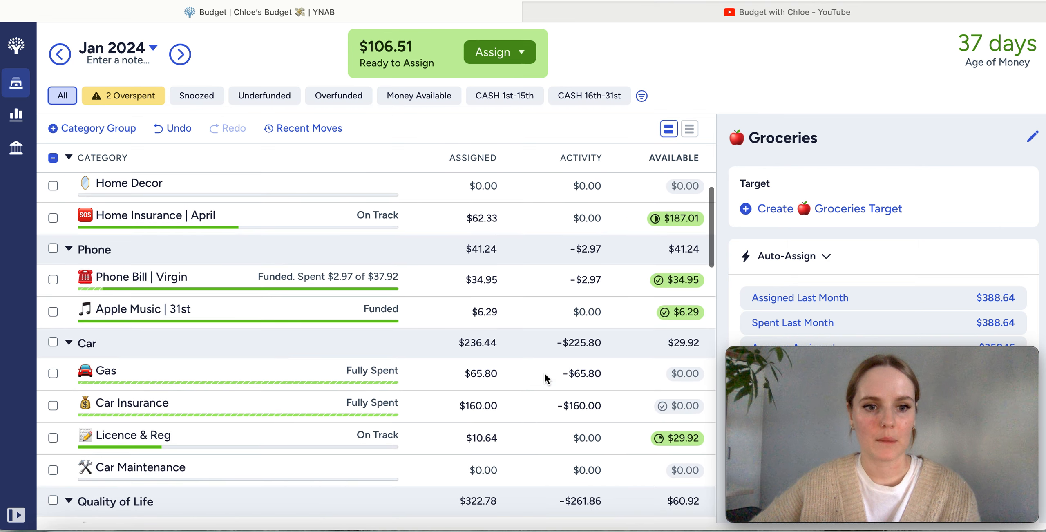
pyautogui.scroll(-2, 544, 372)
pyautogui.scroll(-3, 544, 372)
pyautogui.scroll(-5, 544, 373)
pyautogui.click(494, 278)
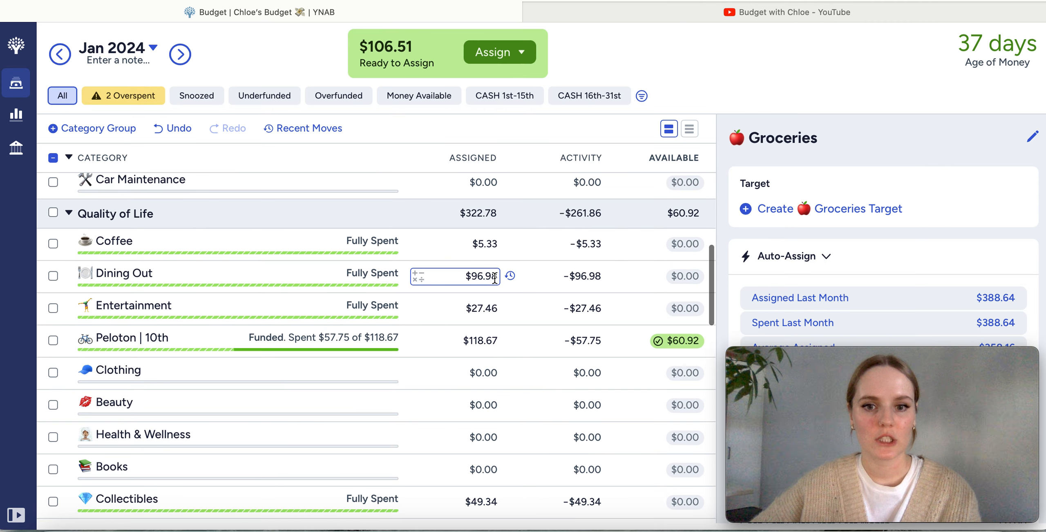
pyautogui.click(494, 278)
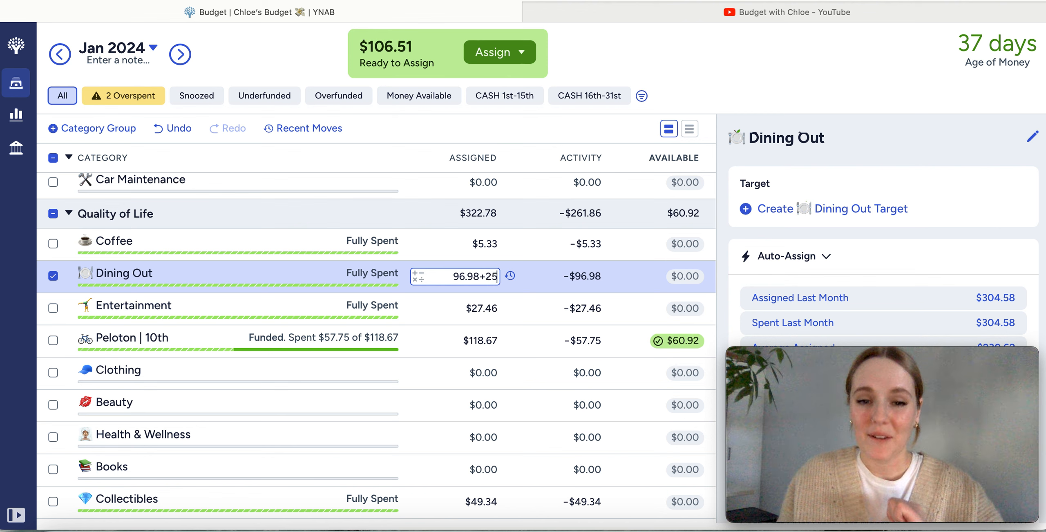
pyautogui.press('Return')
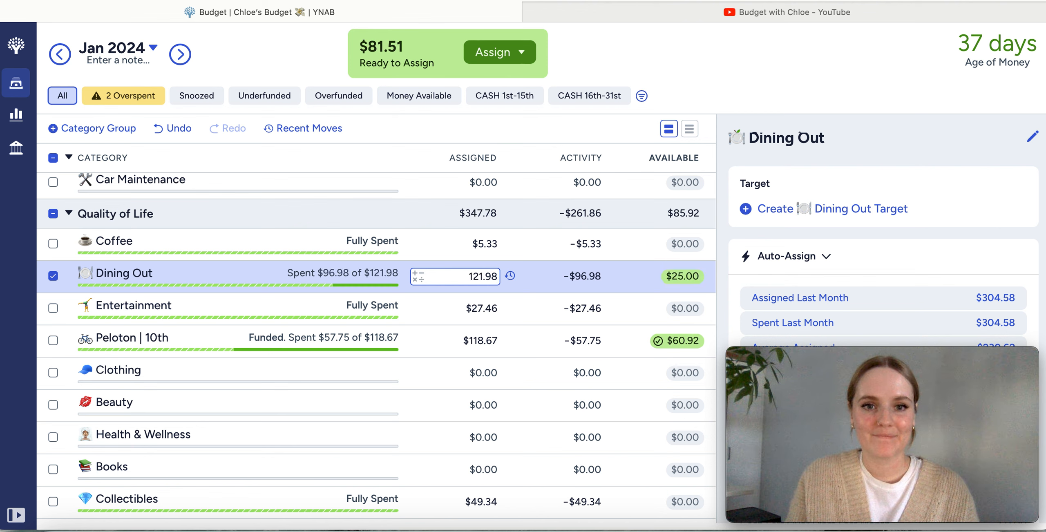
pyautogui.click(43, 279)
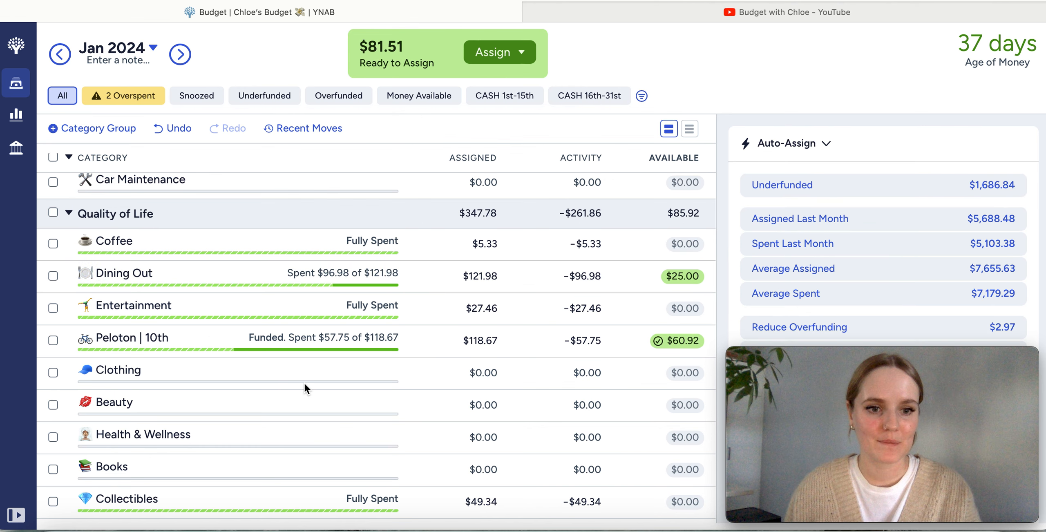
# Review the remaining Quality of Life and Monthly categories, and return to the household categories around Groceries
pyautogui.scroll(-1, 436, 447)
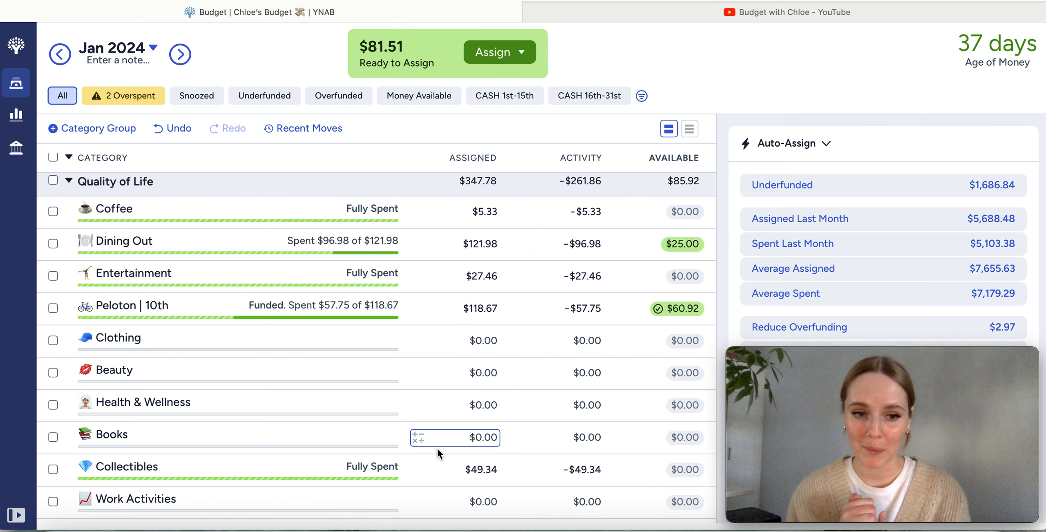
pyautogui.scroll(-7, 436, 447)
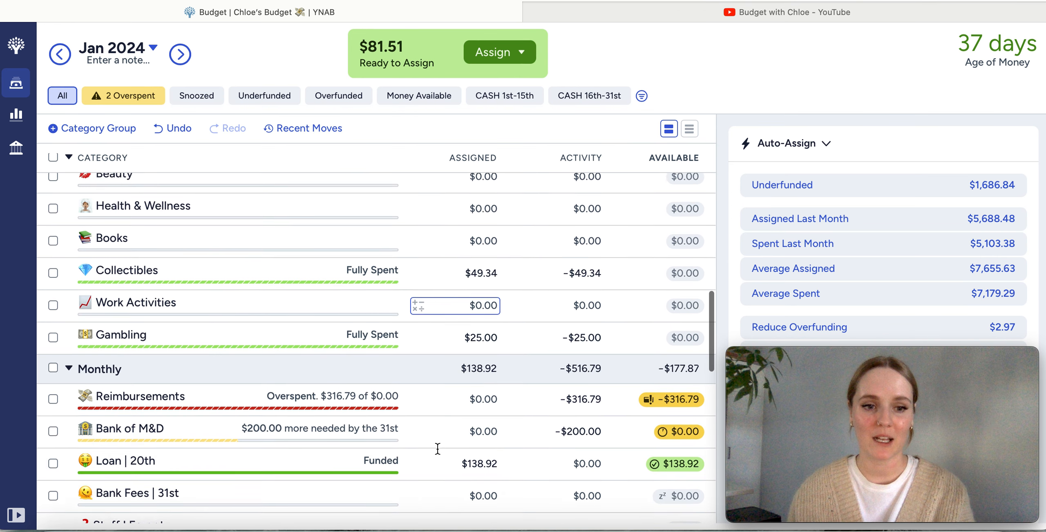
pyautogui.scroll(7, 437, 448)
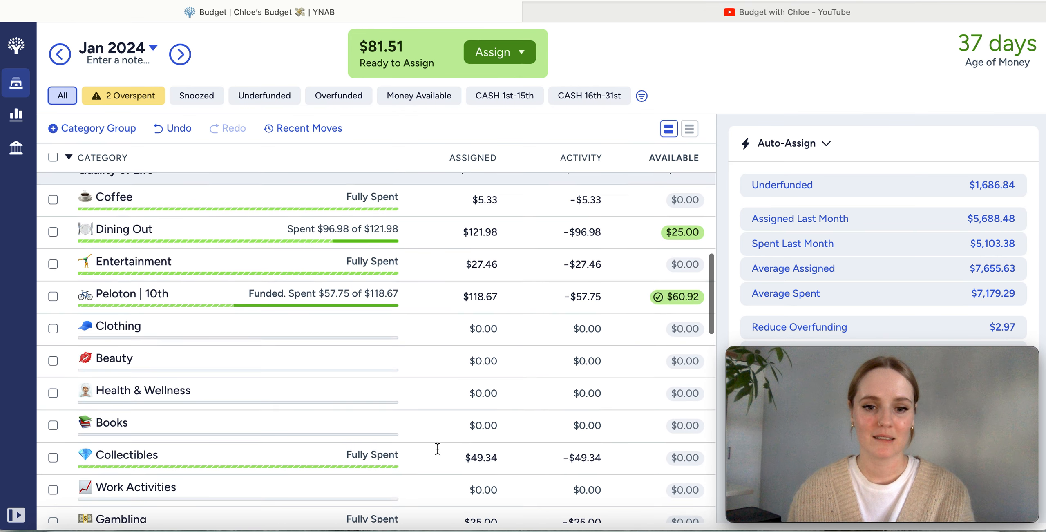
pyautogui.scroll(8, 436, 447)
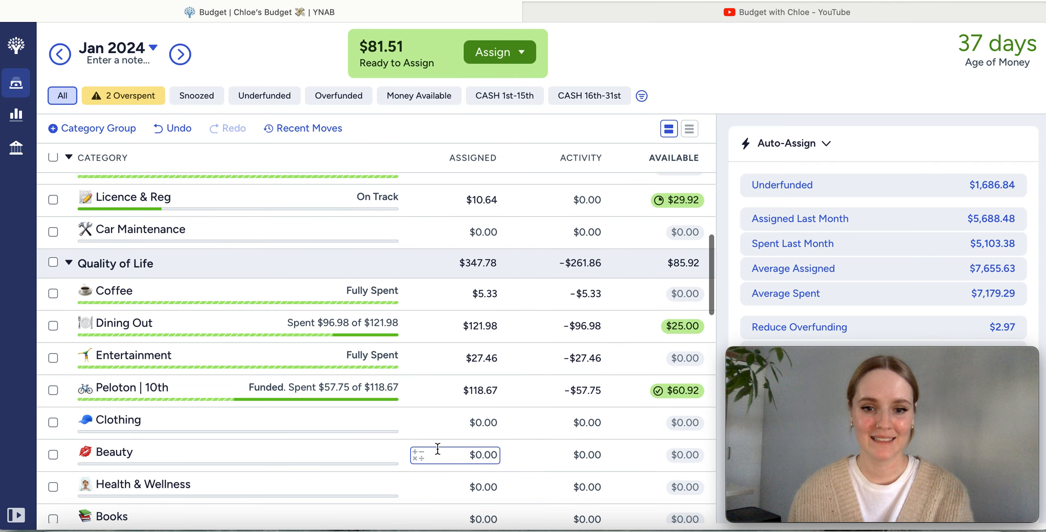
pyautogui.scroll(8, 437, 449)
pyautogui.scroll(-3, 436, 447)
pyautogui.scroll(1, 437, 447)
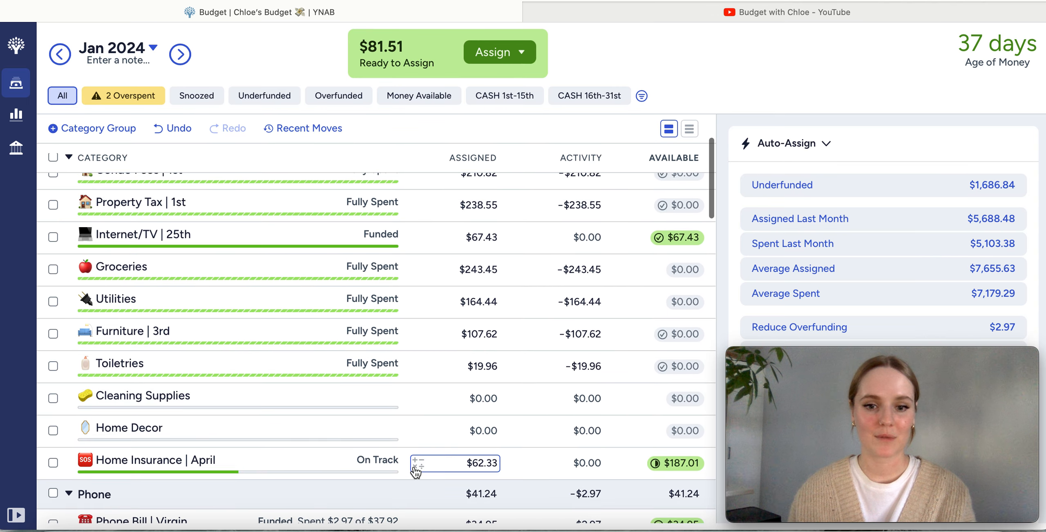
# Add the remaining $81.51 to the amount already assigned to Groceries in the Home group, and deselect the category
pyautogui.click(467, 270)
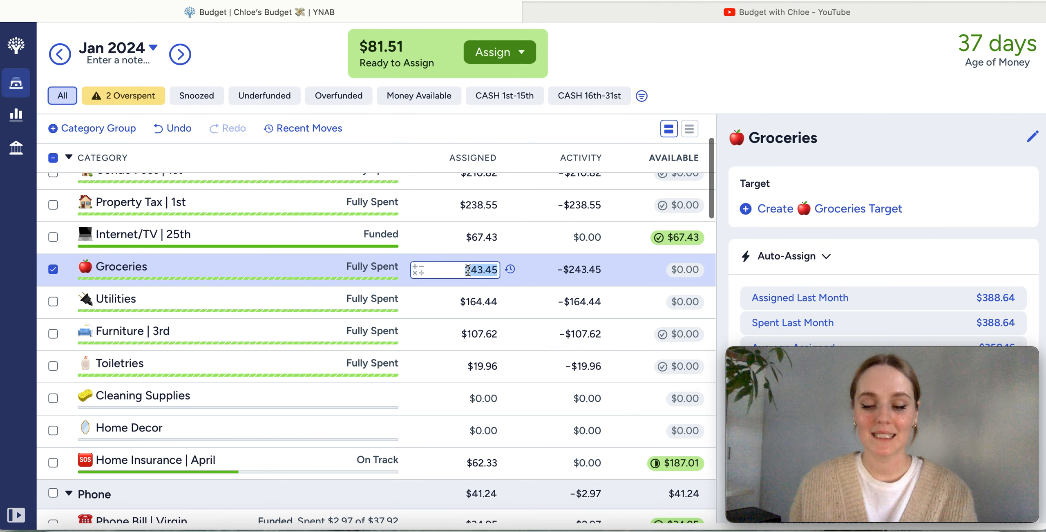
pyautogui.write('+81.51')
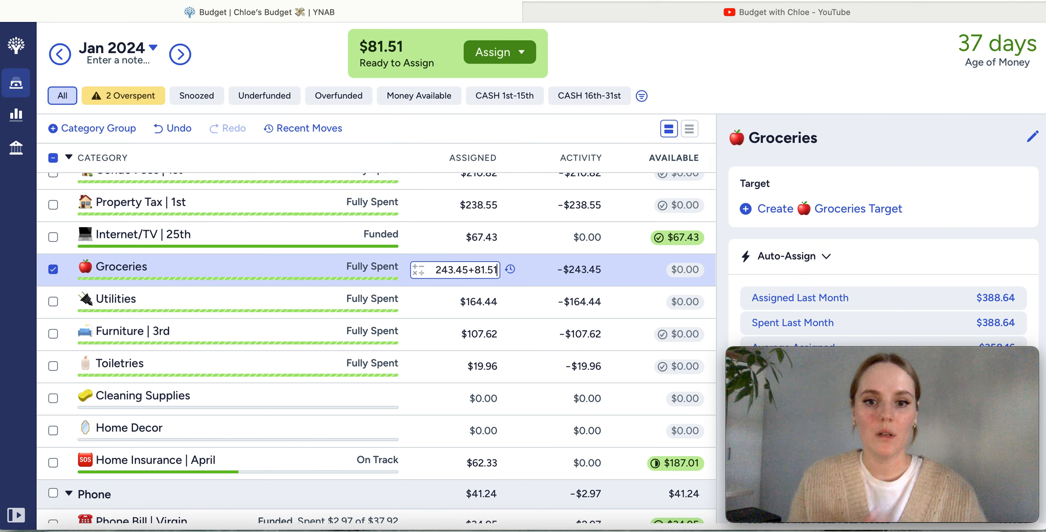
pyautogui.press('Return')
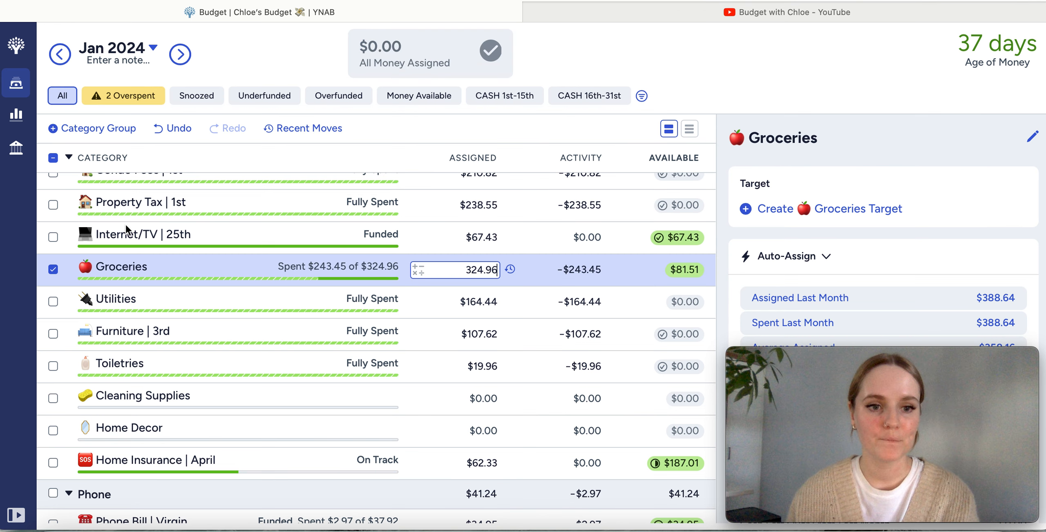
pyautogui.click(53, 269)
# Review the assigned and available amounts in every category group from Home down to Vacation and Goals
pyautogui.scroll(1, 319, 332)
pyautogui.scroll(1, 319, 332)
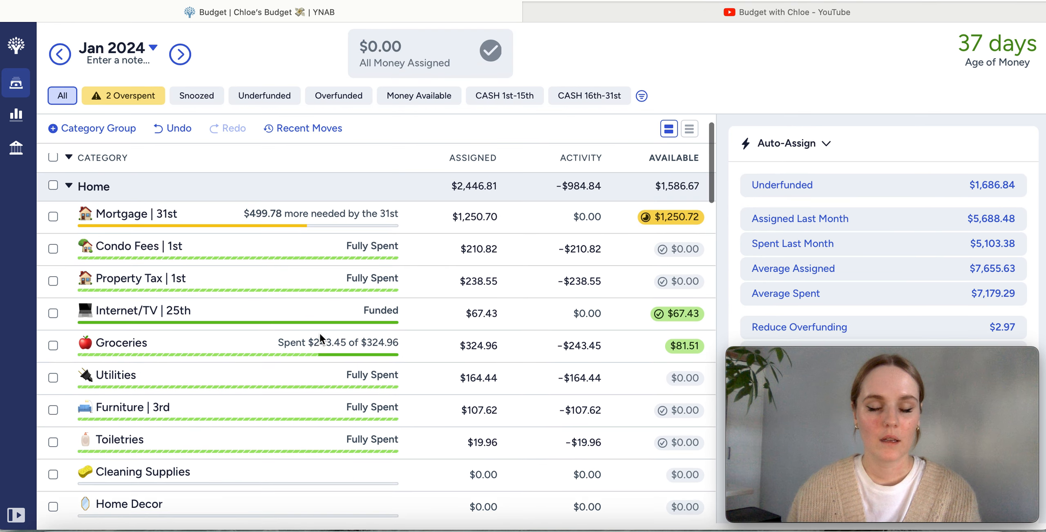
pyautogui.scroll(-4, 478, 352)
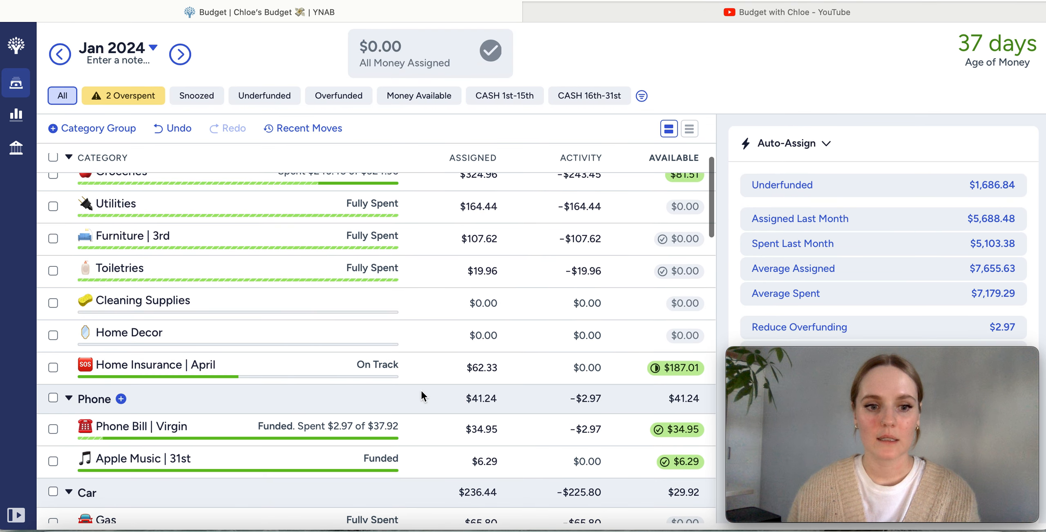
pyautogui.scroll(-3, 421, 389)
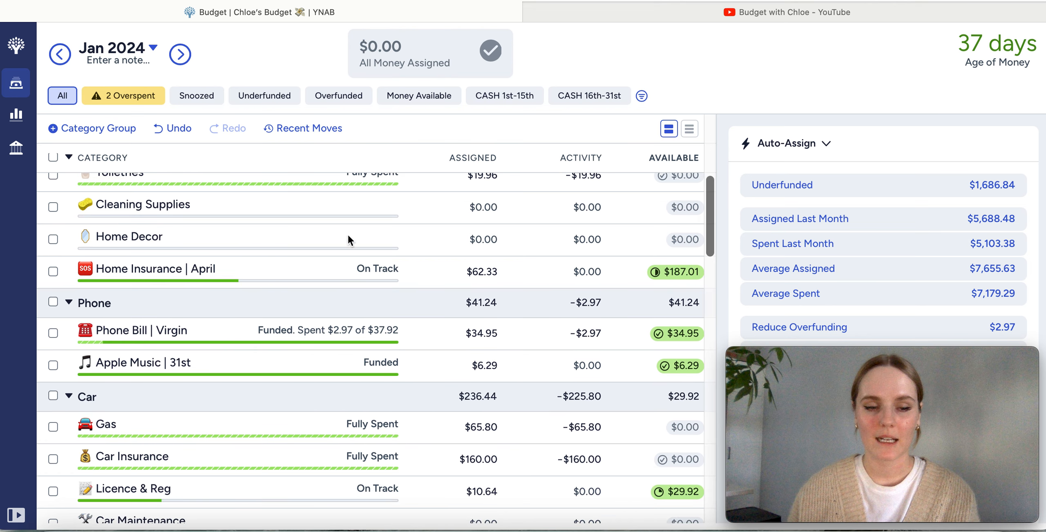
pyautogui.scroll(-4, 433, 430)
pyautogui.scroll(-1, 434, 430)
pyautogui.click(433, 430)
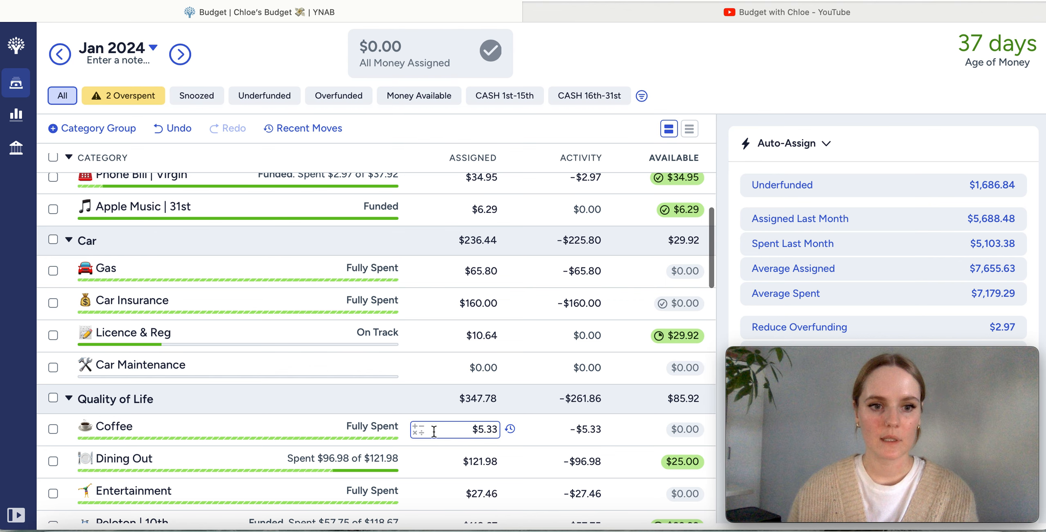
pyautogui.scroll(-1, 434, 432)
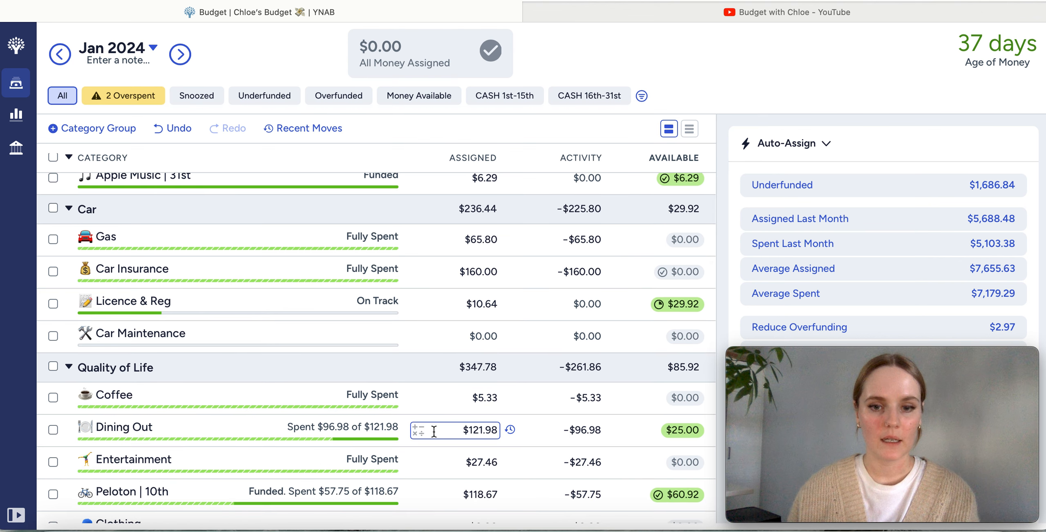
pyautogui.scroll(-4, 434, 432)
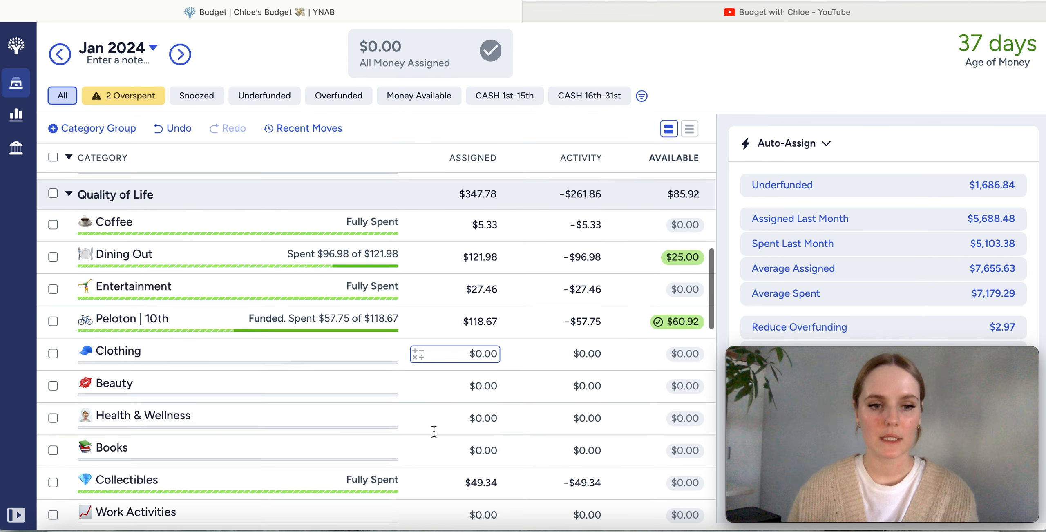
pyautogui.scroll(-3, 434, 432)
pyautogui.scroll(-2, 434, 432)
pyautogui.scroll(-3, 434, 431)
pyautogui.scroll(-3, 434, 432)
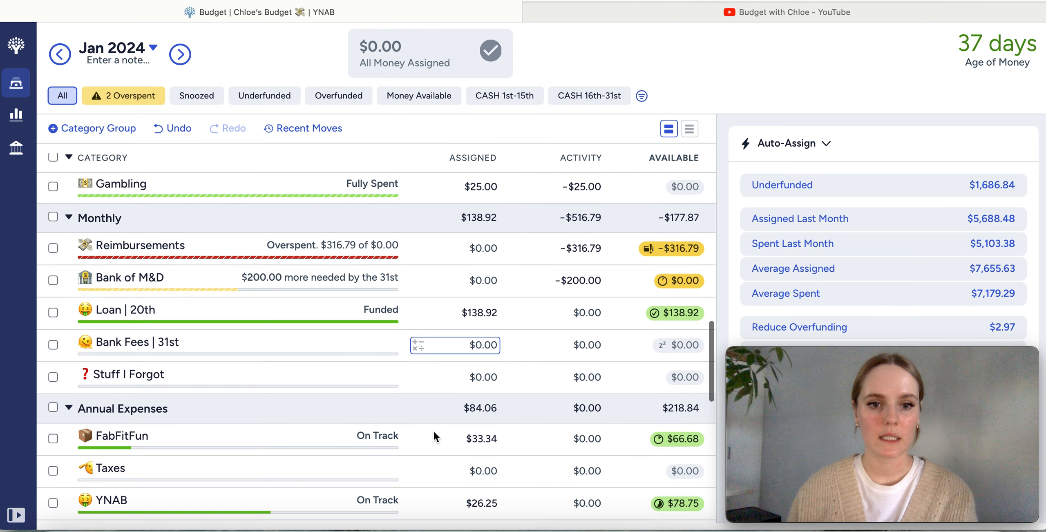
pyautogui.scroll(-3, 433, 429)
pyautogui.scroll(-1, 433, 430)
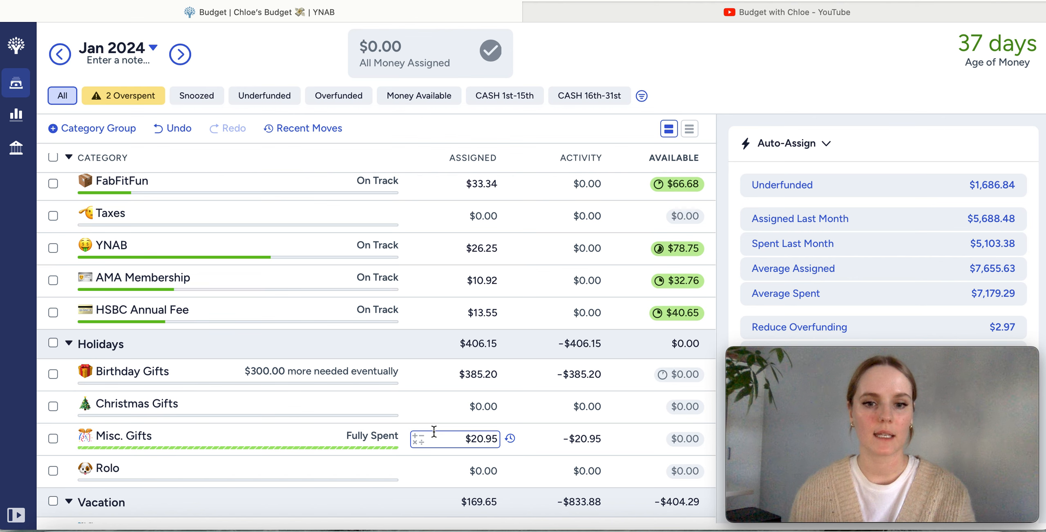
pyautogui.click(425, 387)
pyautogui.scroll(-4, 425, 387)
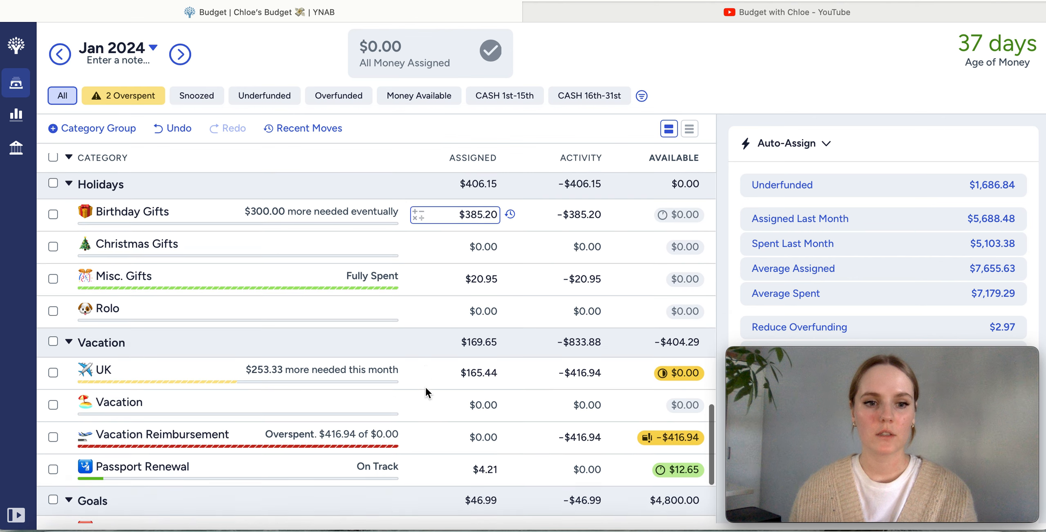
pyautogui.click(425, 388)
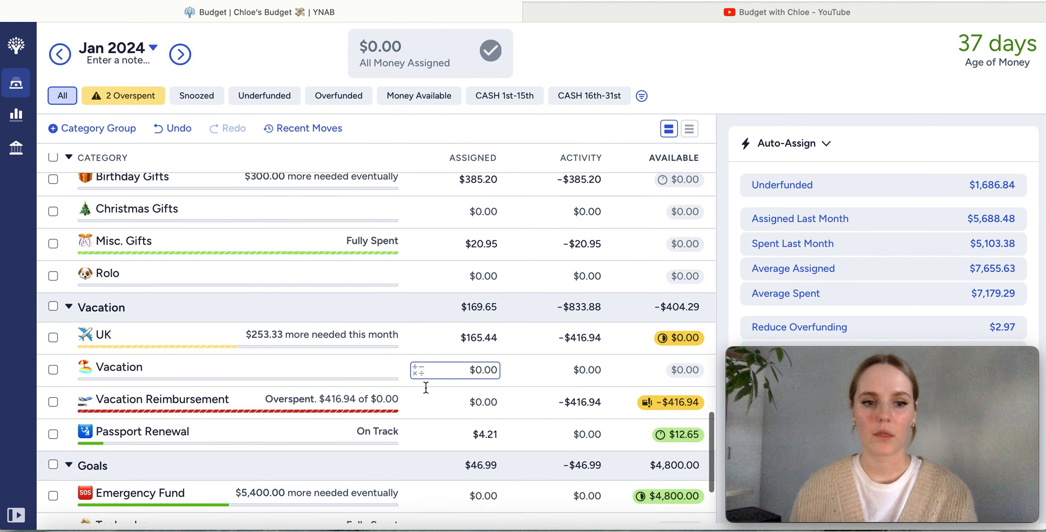
pyautogui.scroll(-2, 425, 387)
# Recheck the Home, Phone and Car categories, and return to the start of the budget at Credit Card Payments
pyautogui.scroll(10, 425, 387)
pyautogui.scroll(-8, 426, 388)
pyautogui.scroll(2, 425, 388)
pyautogui.scroll(-2, 425, 388)
pyautogui.click(425, 388)
pyautogui.scroll(-1, 425, 388)
pyautogui.scroll(-6, 425, 388)
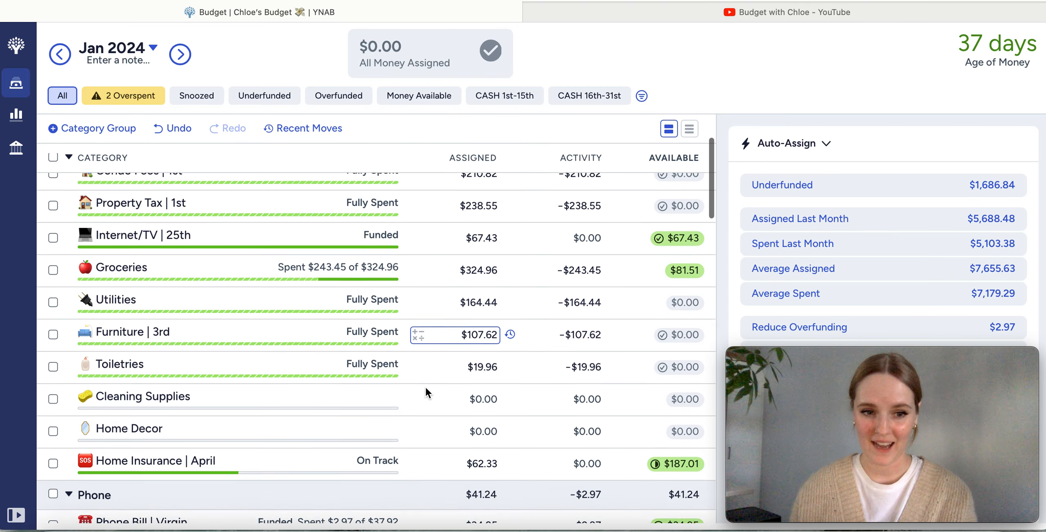
pyautogui.click(425, 388)
pyautogui.scroll(-1, 425, 387)
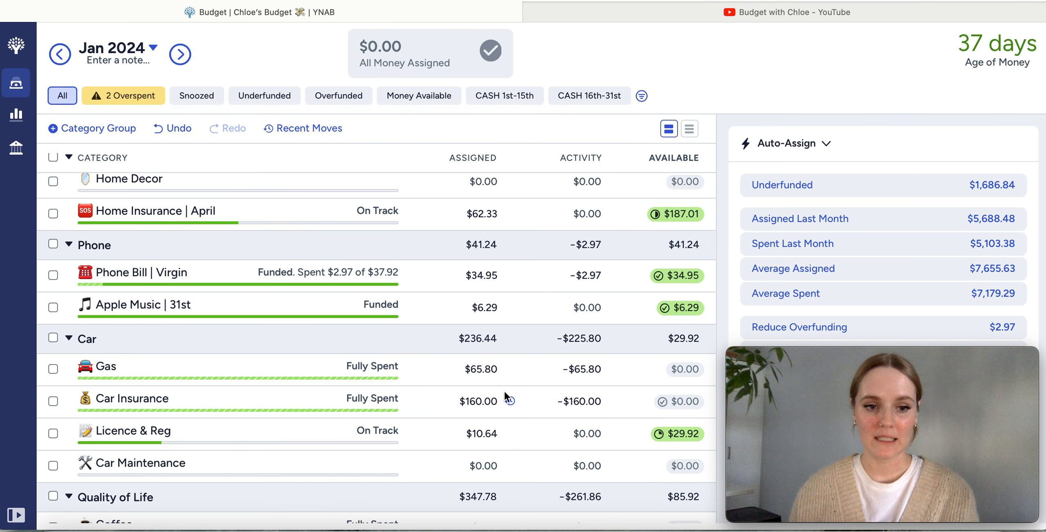
pyautogui.click(444, 400)
pyautogui.scroll(3, 446, 399)
pyautogui.scroll(5, 447, 397)
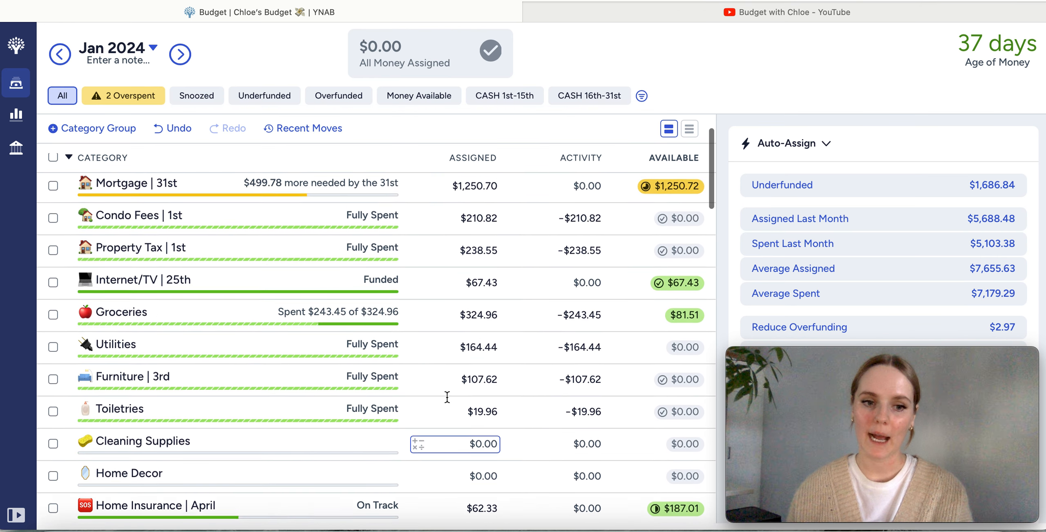
pyautogui.scroll(2, 447, 397)
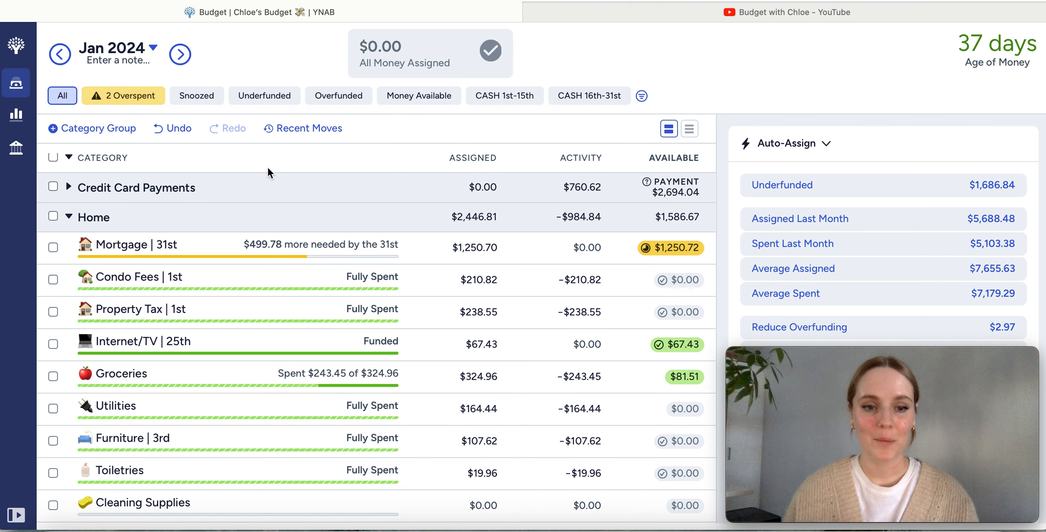
# Examine the Home categories through Quality of Life once more, and return to the household categories around Groceries and Toiletries
pyautogui.scroll(-1, 418, 302)
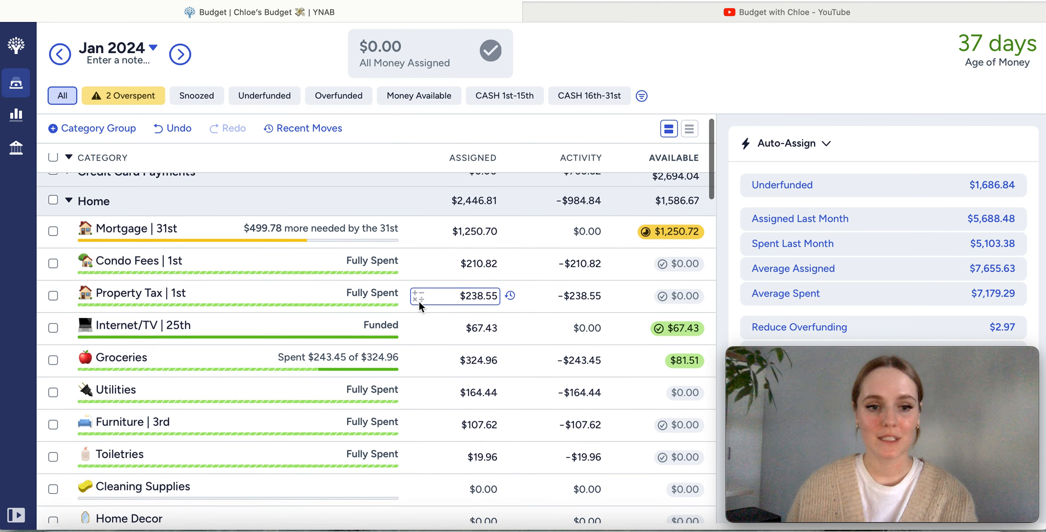
pyautogui.scroll(-3, 419, 305)
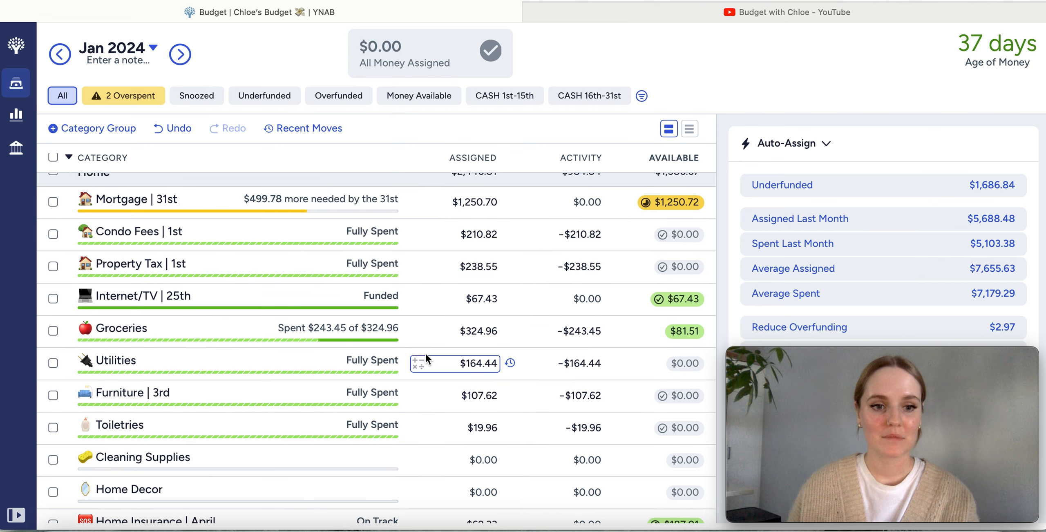
pyautogui.scroll(-3, 426, 358)
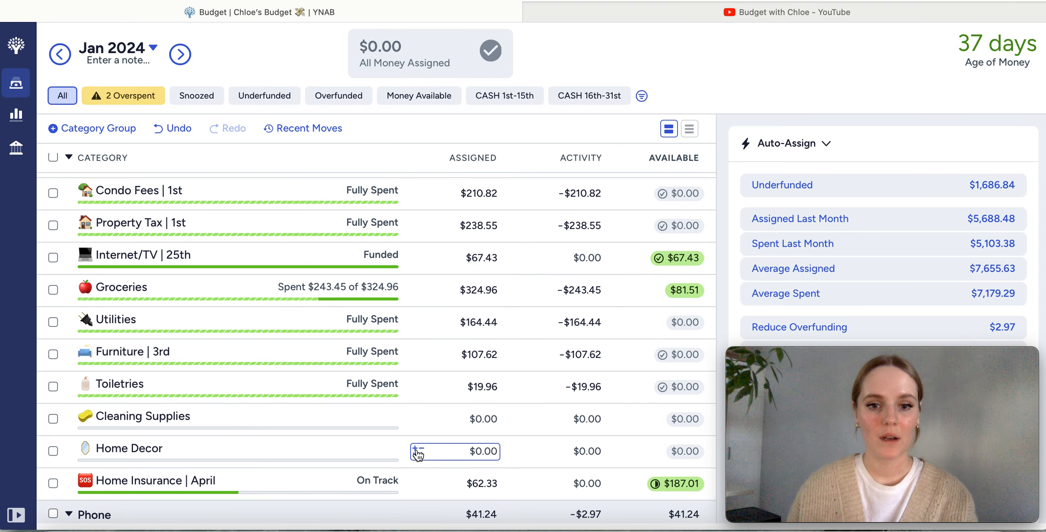
pyautogui.scroll(-15, 418, 450)
pyautogui.scroll(-6, 418, 454)
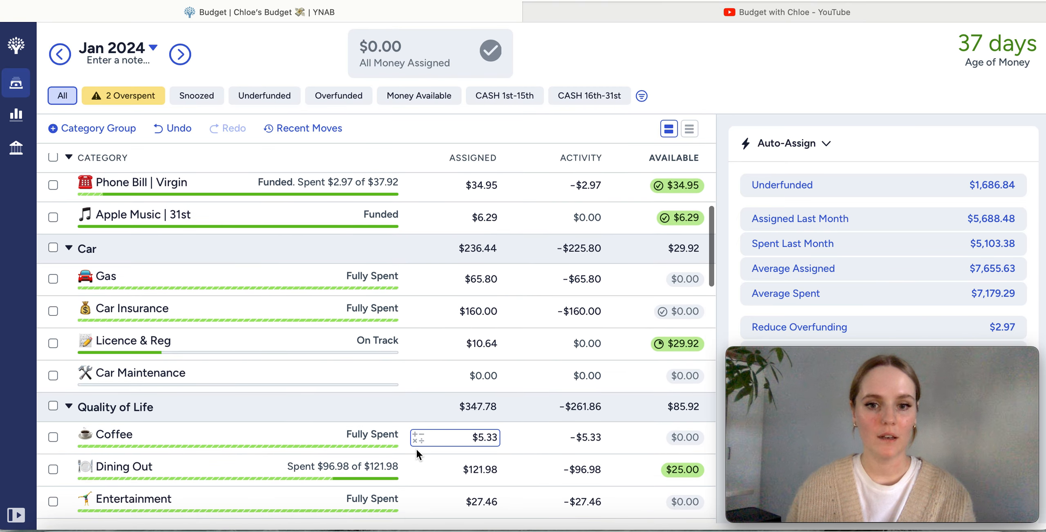
pyautogui.scroll(-3, 416, 451)
pyautogui.scroll(-20, 418, 453)
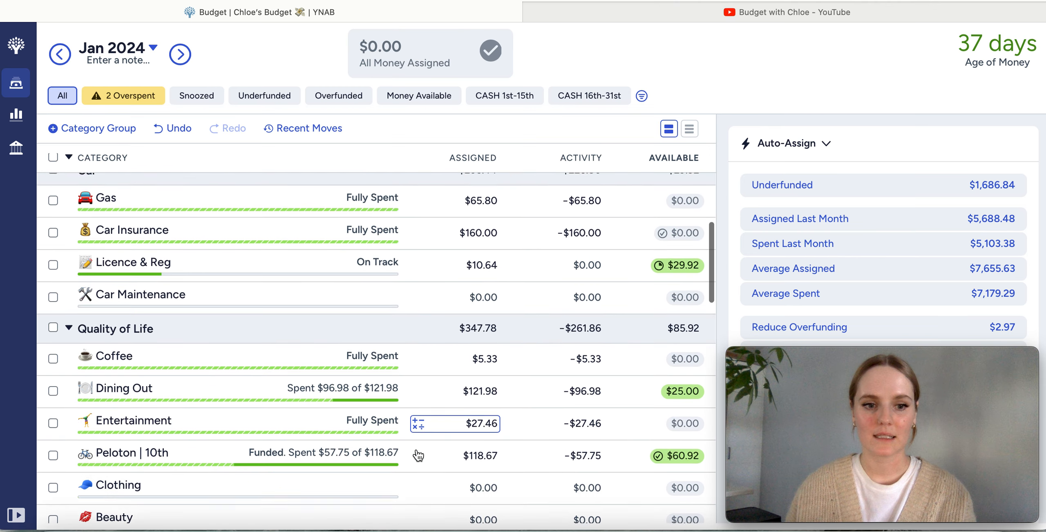
pyautogui.scroll(20, 417, 454)
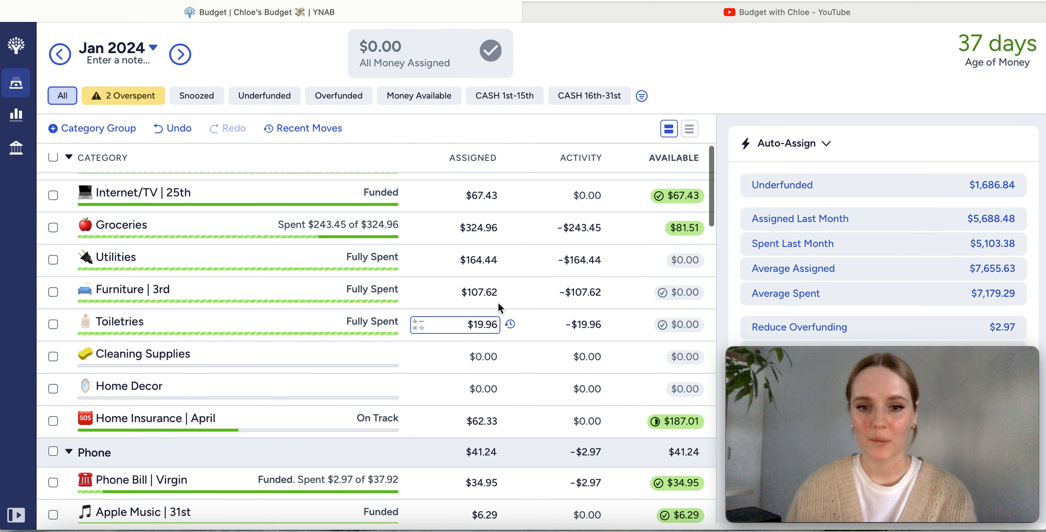
pyautogui.scroll(8, 439, 406)
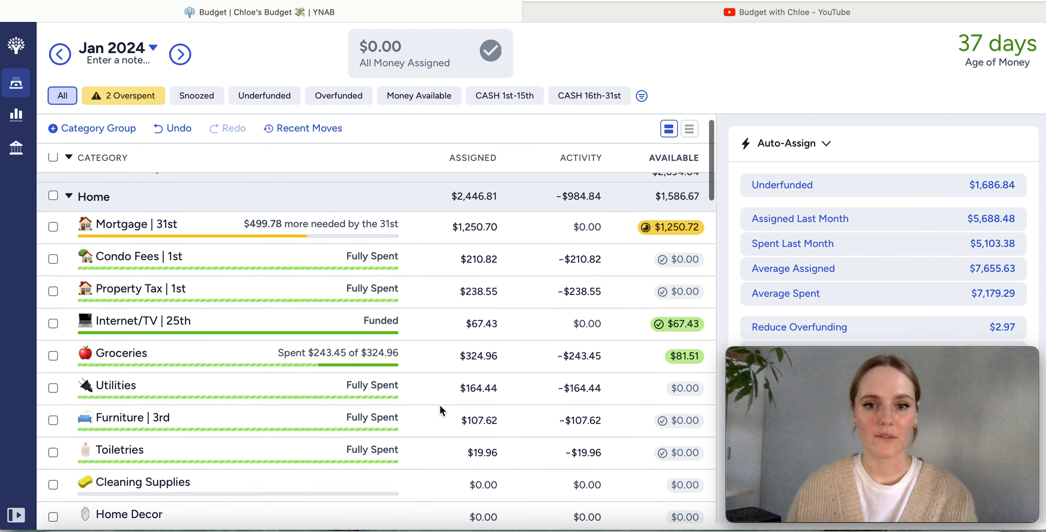
pyautogui.scroll(-7, 440, 406)
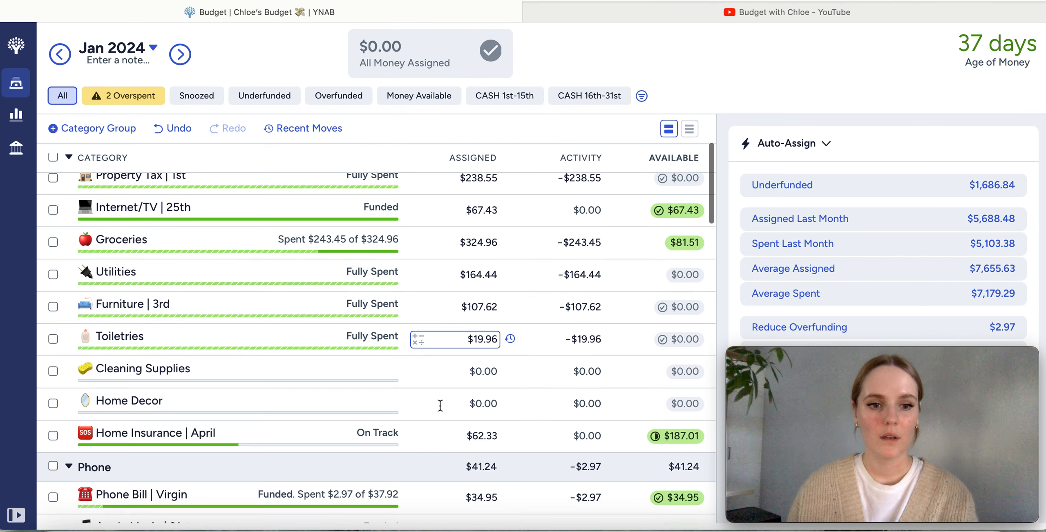